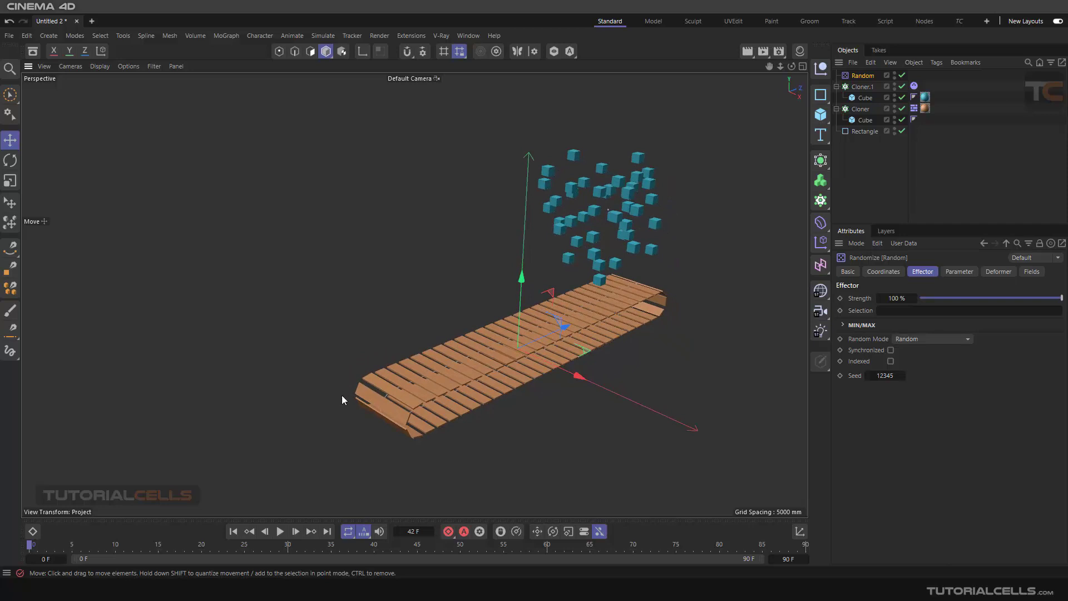
Play the finished conveyor belt scene with its falling cubes, and return to the first frame
{"action": "left_click", "coordinate": [863, 112]}
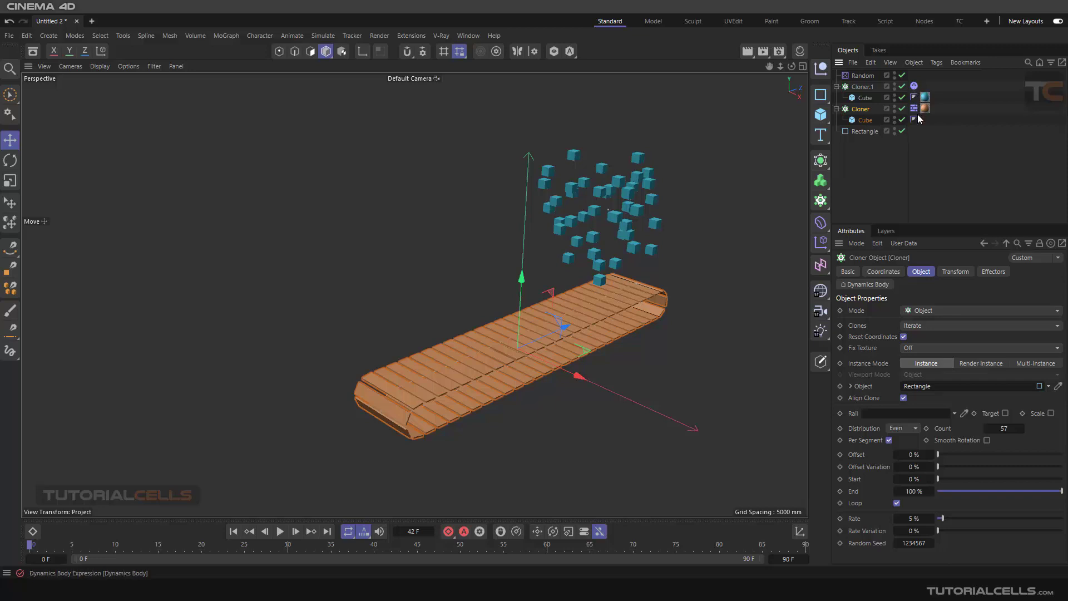
{"action": "left_click", "coordinate": [280, 531]}
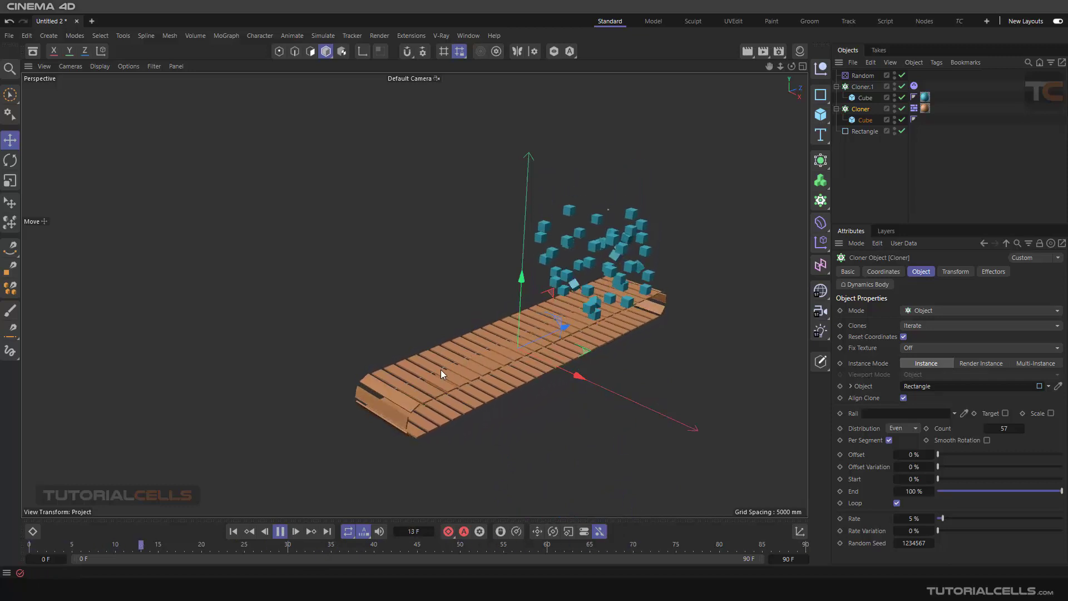
{"action": "left_click", "coordinate": [280, 531]}
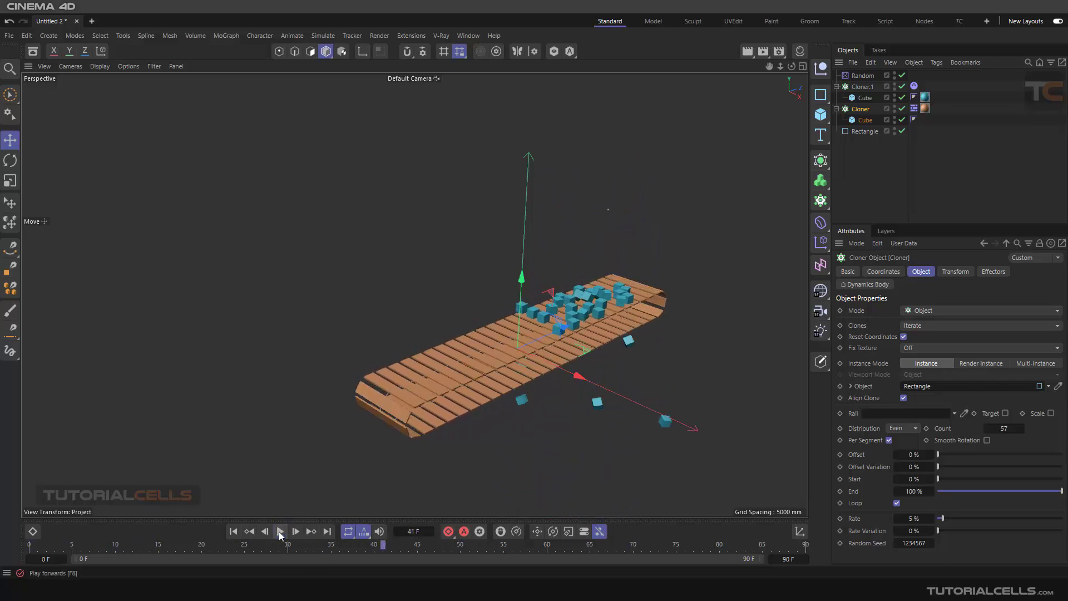
{"action": "left_click", "coordinate": [233, 532]}
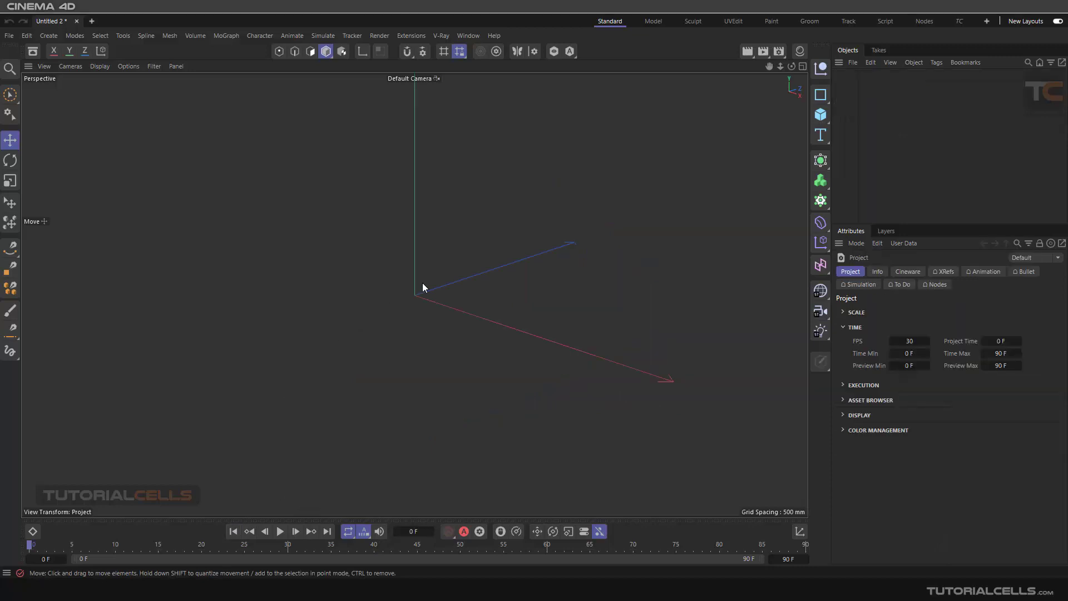
Add a rectangle spline to the empty scene and orient it on the ZY plane
{"action": "left_click_drag", "start_coordinate": [422, 283], "coordinate": [451, 288], "text": "alt"}
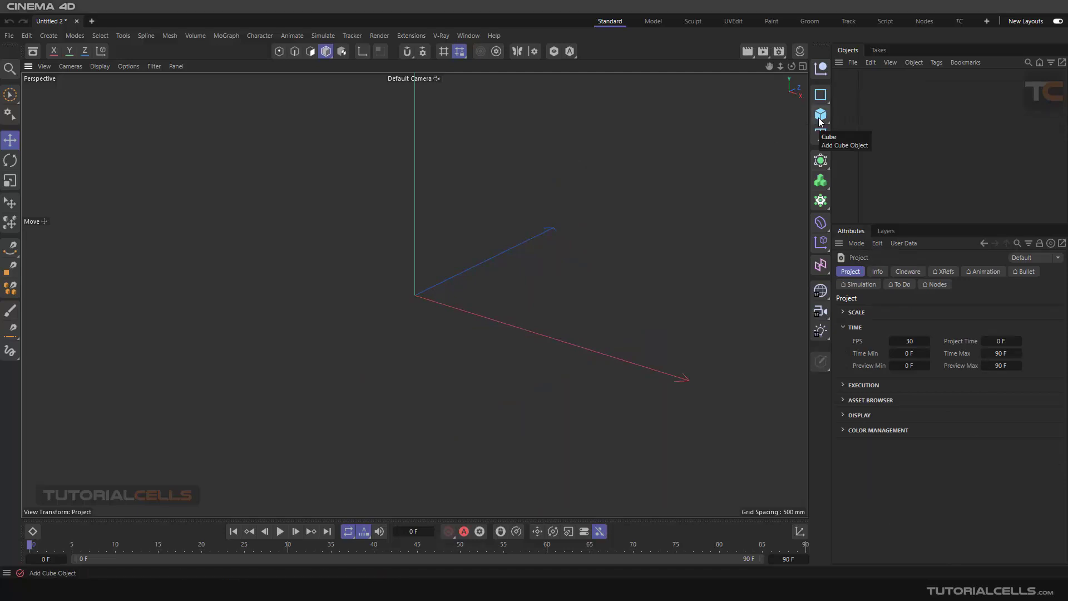
{"action": "left_click", "coordinate": [821, 135]}
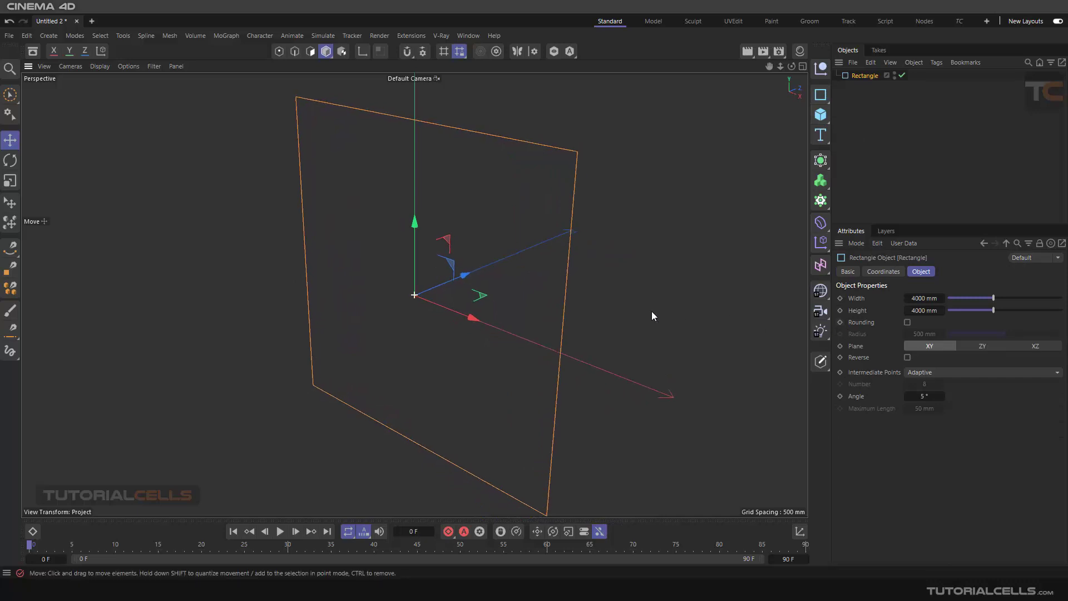
{"action": "left_click", "coordinate": [1027, 346]}
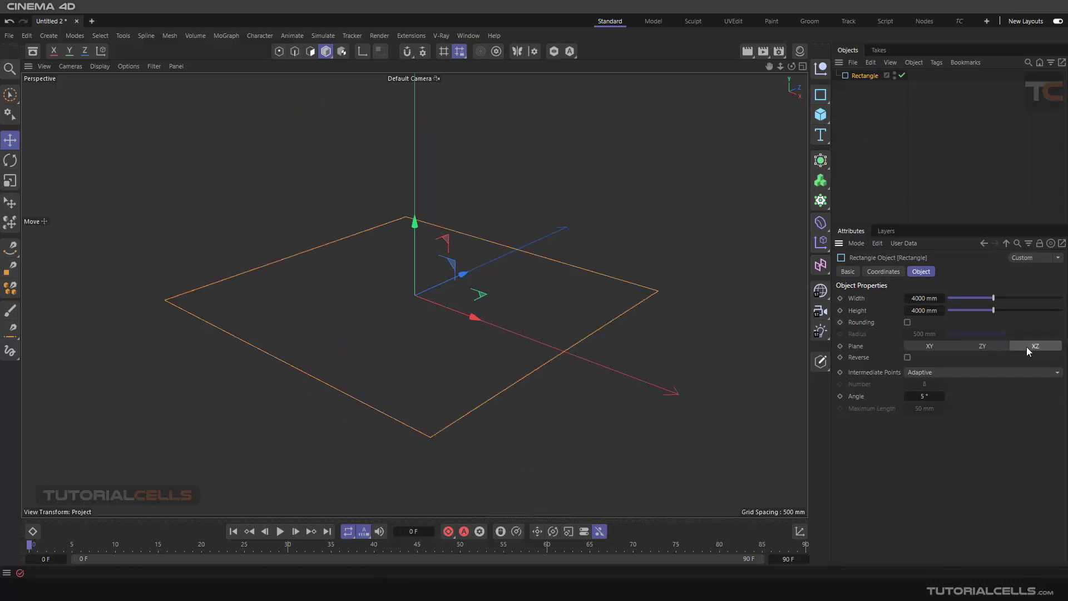
{"action": "left_click", "coordinate": [982, 348]}
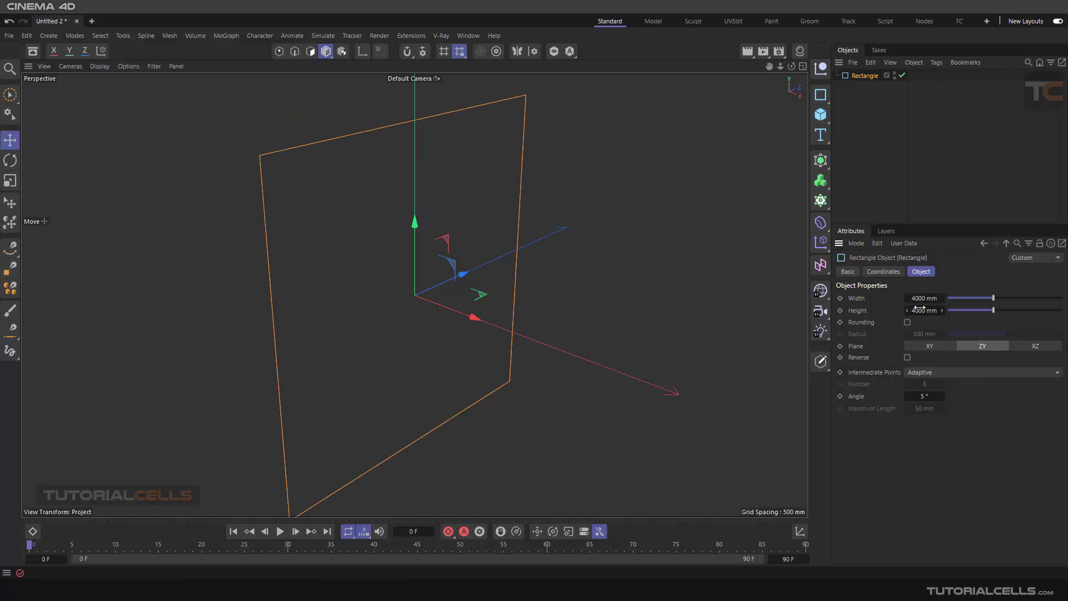
Resize the rectangle to a width of 6299 mm and a height of 497 mm, and enable rounding
{"action": "left_click_drag", "start_coordinate": [919, 309], "coordinate": [946, 299]}
{"action": "middle_click_drag", "start_coordinate": [612, 360], "coordinate": [521, 346], "text": "alt"}
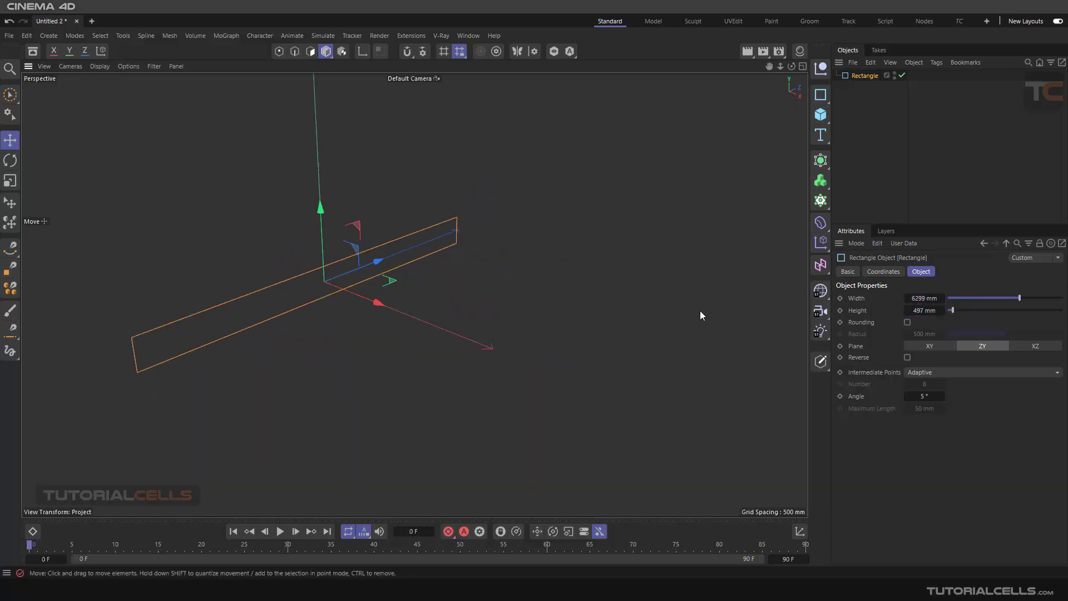
{"action": "left_click", "coordinate": [907, 322]}
{"action": "left_click_drag", "start_coordinate": [548, 305], "coordinate": [436, 317], "text": "alt"}
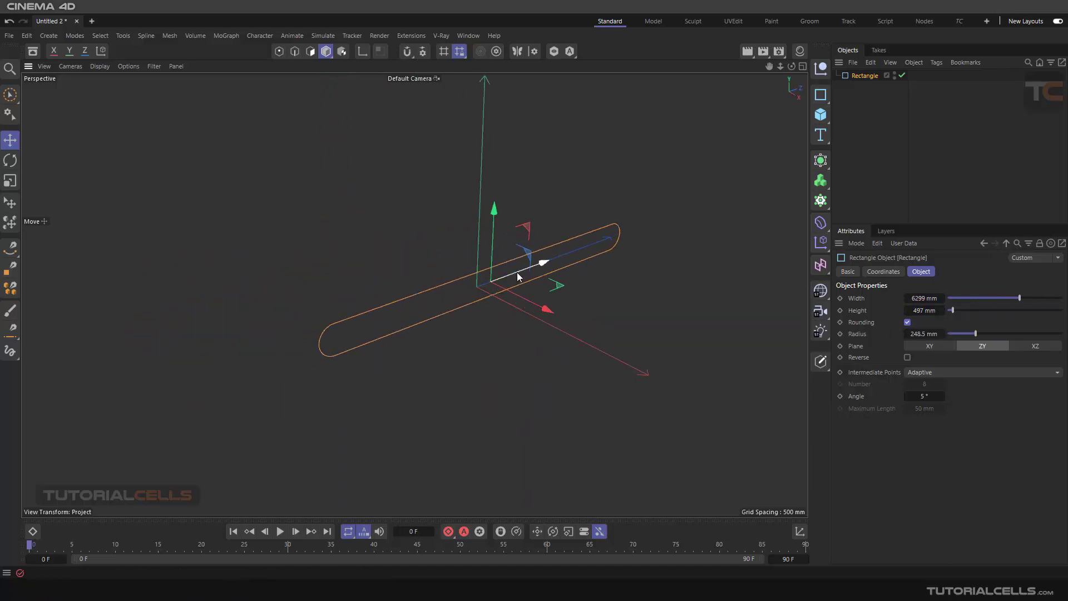
Add a cube and scale it into a thin, narrow slat elongated along the X axis
{"action": "left_click_drag", "start_coordinate": [517, 277], "coordinate": [466, 316], "text": "alt"}
{"action": "left_click", "coordinate": [821, 115]}
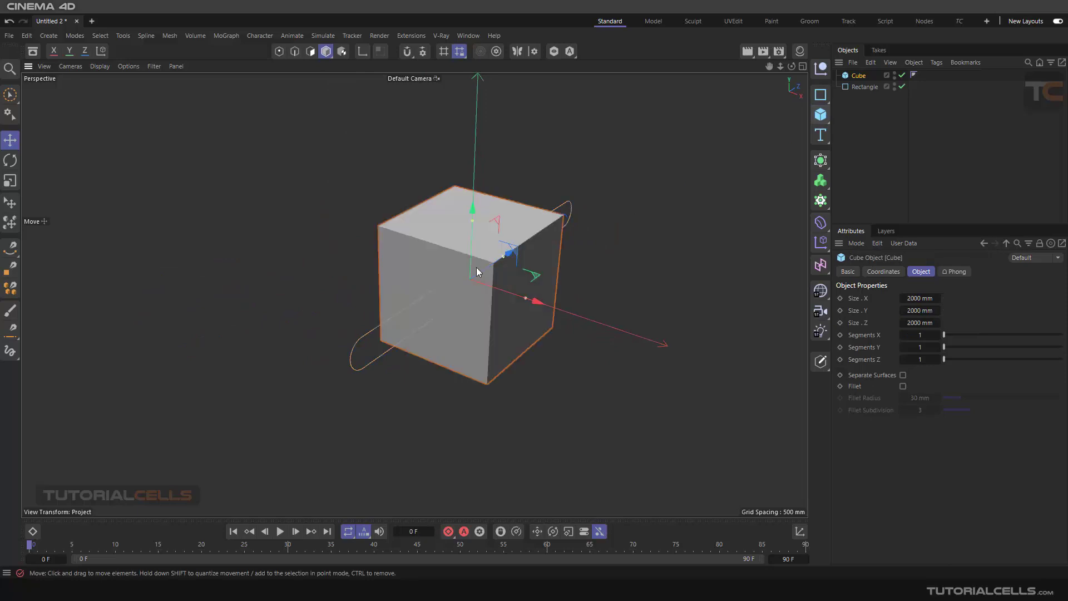
{"action": "key", "text": "t"}
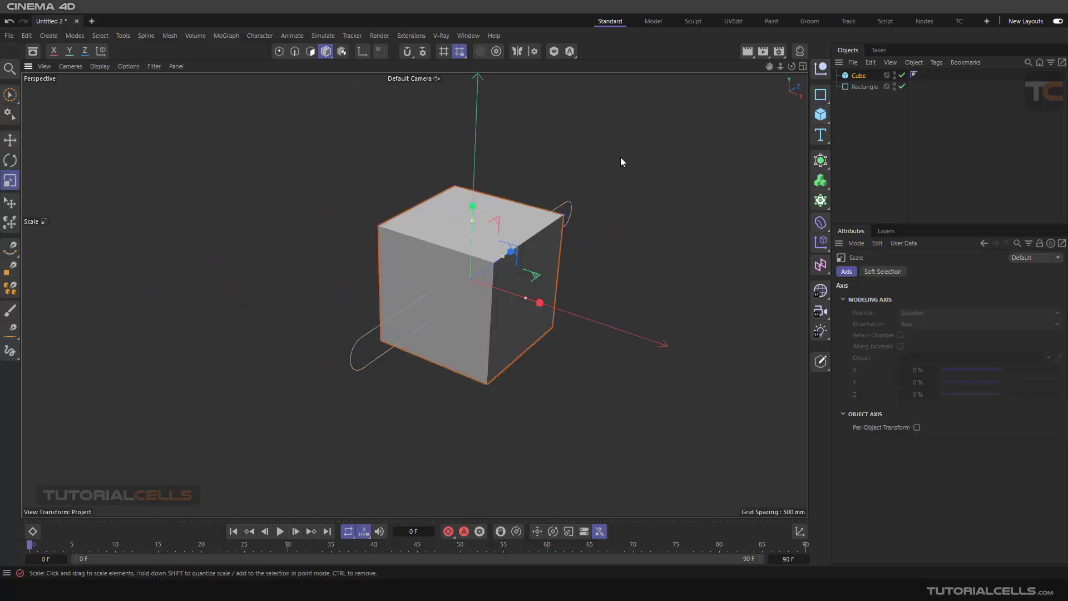
{"action": "left_click_drag", "start_coordinate": [610, 177], "coordinate": [354, 370]}
{"action": "scroll", "coordinate": [472, 279], "scroll_direction": "up", "scroll_amount": 2}
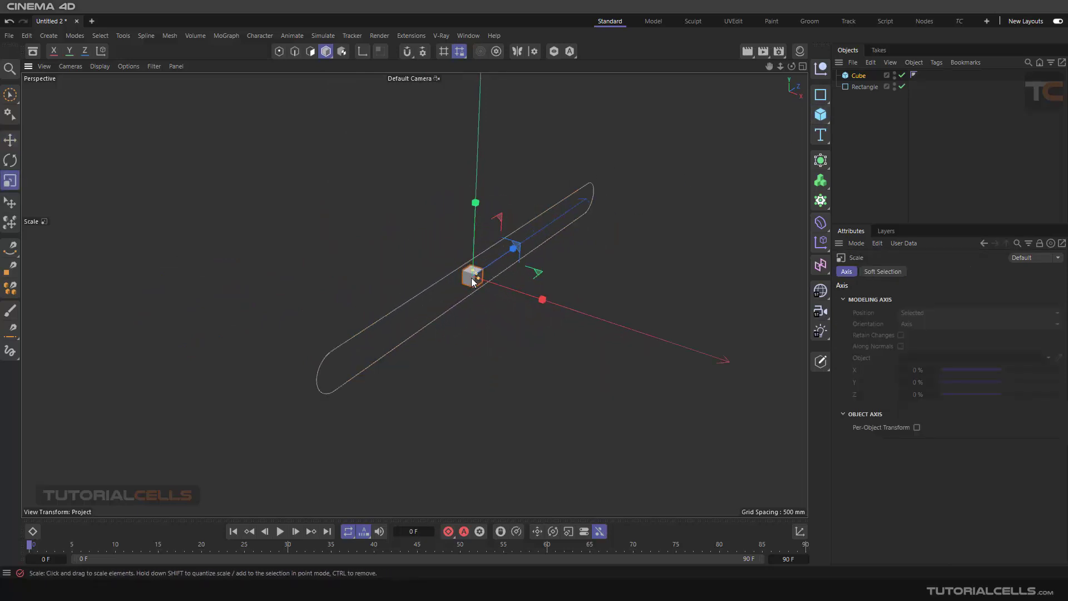
{"action": "scroll", "coordinate": [472, 281], "scroll_direction": "up", "scroll_amount": 2}
{"action": "mouse_move", "coordinate": [473, 281]}
{"action": "left_mouse_down"}
{"action": "mouse_move", "coordinate": [533, 294]}
{"action": "mouse_move", "coordinate": [461, 265]}
{"action": "mouse_move", "coordinate": [476, 281]}
{"action": "left_mouse_up"}
{"action": "left_click_drag", "start_coordinate": [414, 295], "coordinate": [468, 272], "text": "alt"}
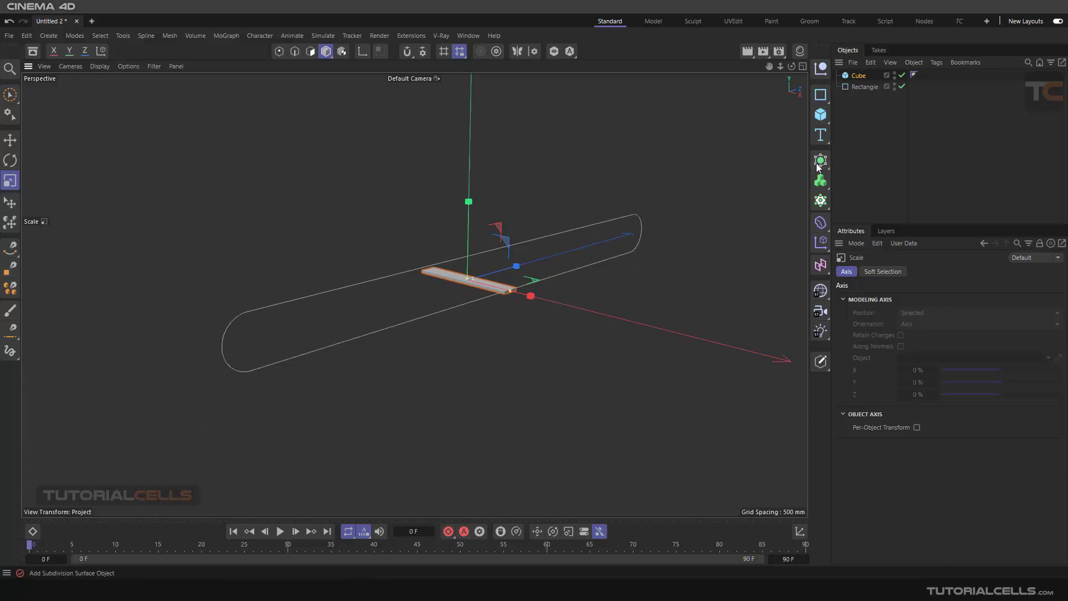
Add a Cloner in Object mode and make the slat cube its child
{"action": "left_click", "coordinate": [820, 201]}
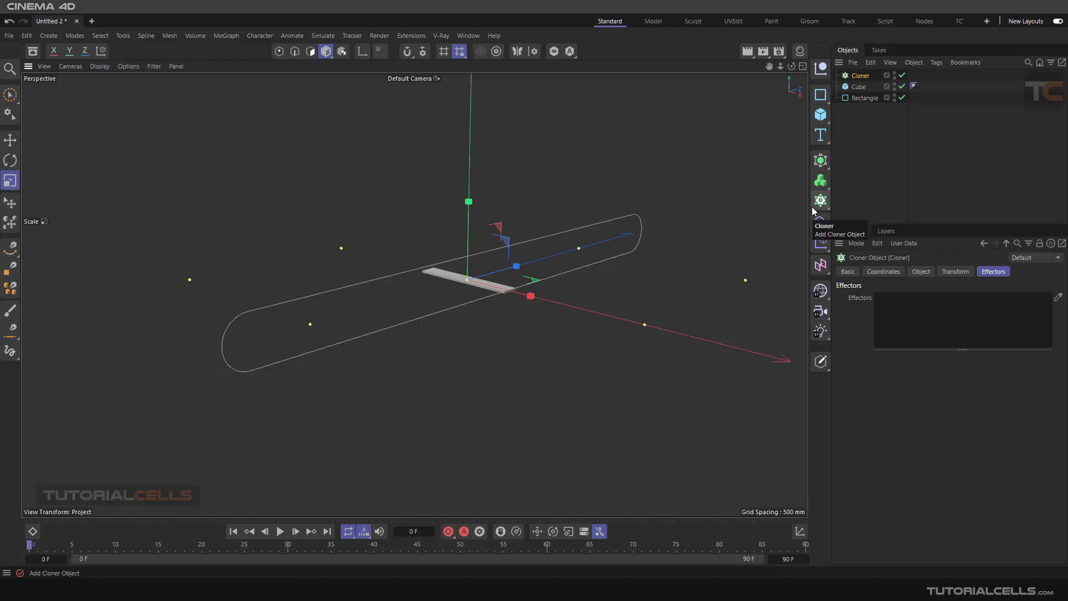
{"action": "left_click", "coordinate": [919, 271]}
{"action": "left_click", "coordinate": [918, 299]}
{"action": "left_click", "coordinate": [924, 314]}
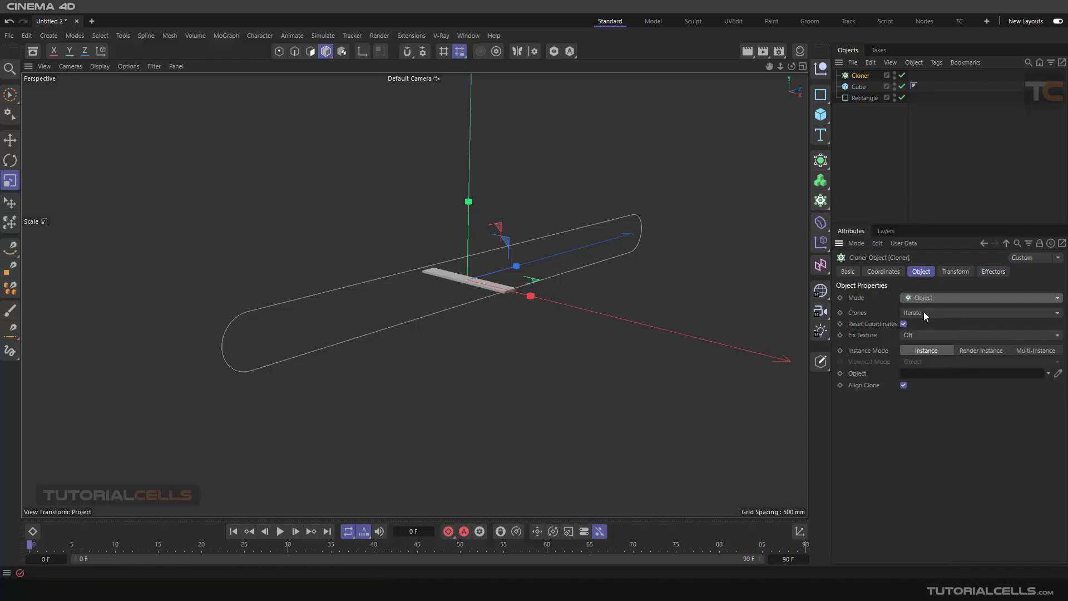
{"action": "left_click", "coordinate": [857, 88]}
{"action": "left_click_drag", "start_coordinate": [856, 75], "coordinate": [857, 76]}
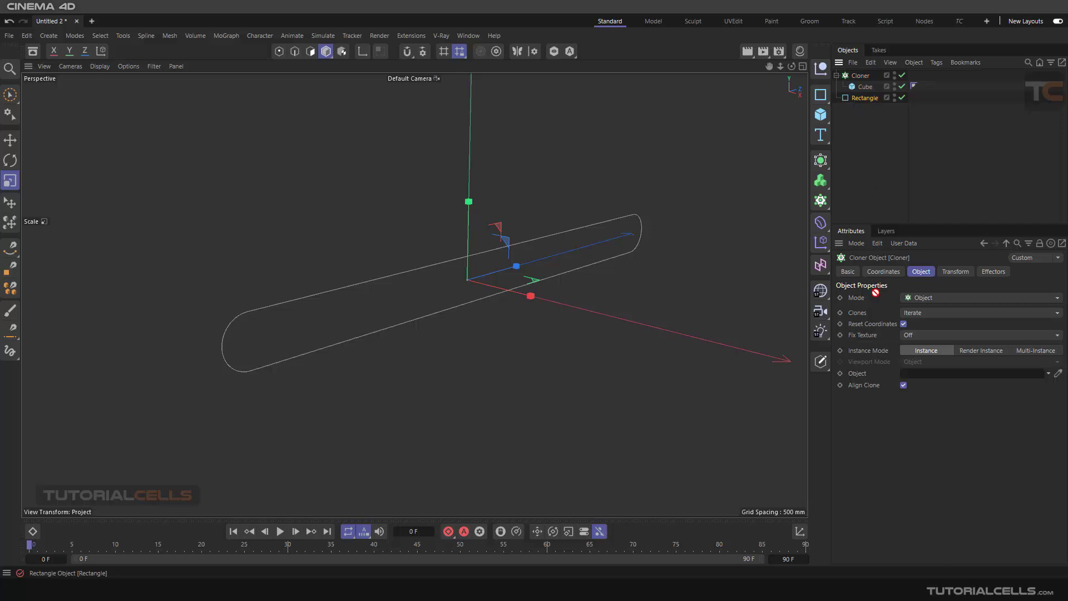
Assign the rectangle as the Cloner's object and set the clone distribution to Even
{"action": "left_click_drag", "start_coordinate": [876, 292], "coordinate": [918, 373]}
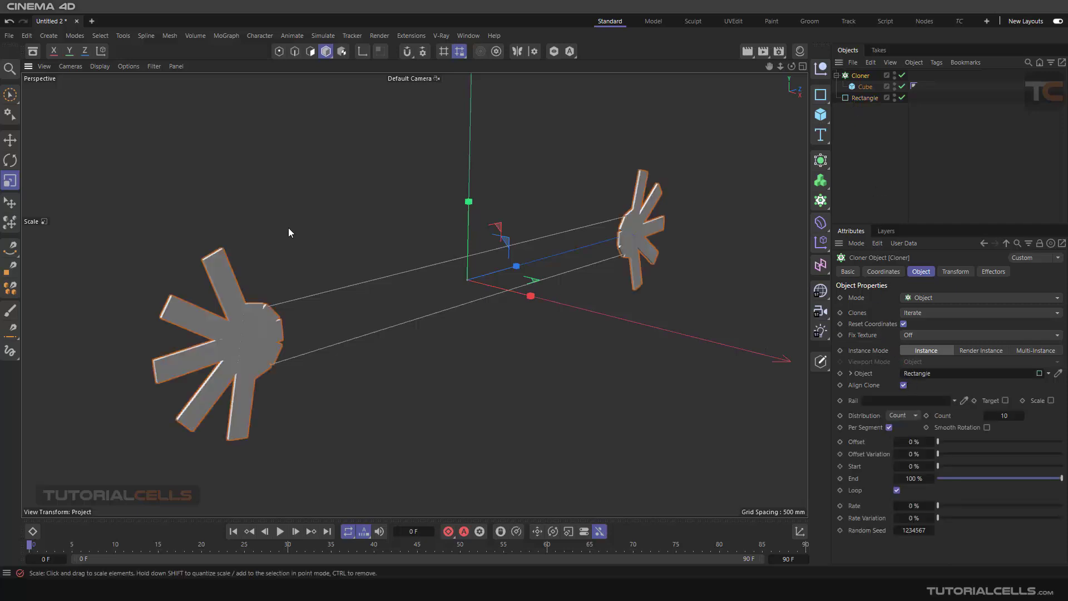
{"action": "scroll", "coordinate": [384, 266], "scroll_direction": "down", "scroll_amount": 4}
{"action": "left_click_drag", "start_coordinate": [428, 286], "coordinate": [469, 304], "text": "alt"}
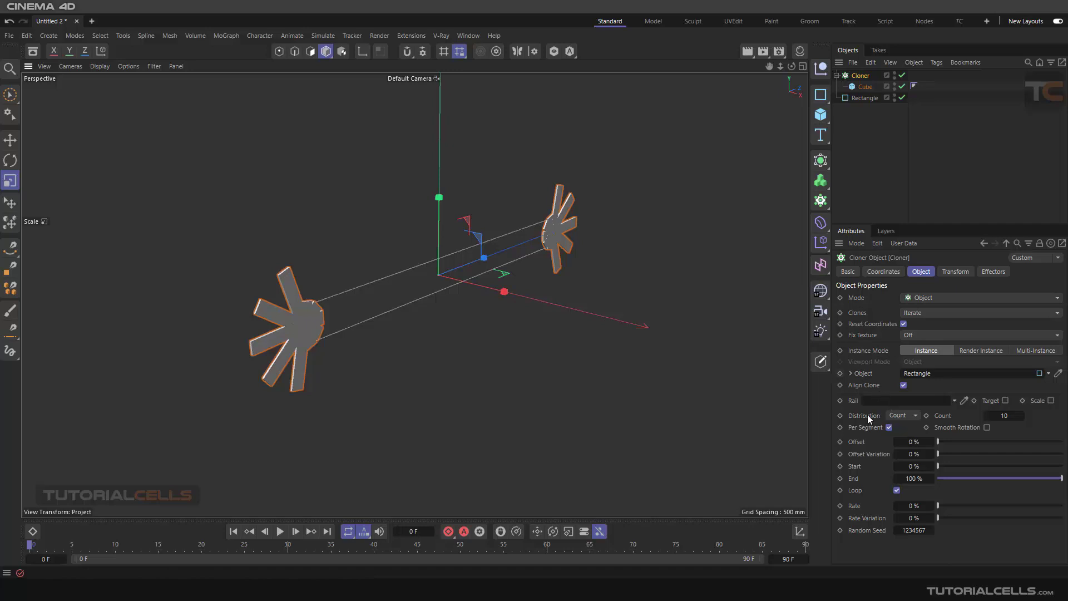
{"action": "left_click", "coordinate": [899, 416]}
{"action": "left_click", "coordinate": [905, 454]}
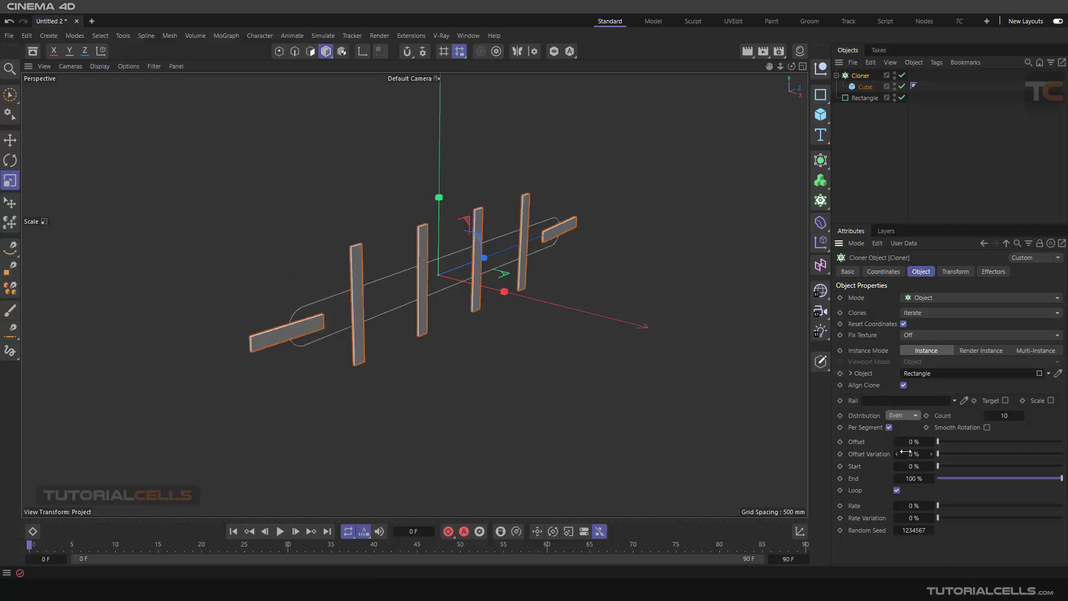
Set the Cloner's R.B transform to 90° so the slats lie flat along the rounded track
{"action": "left_click", "coordinate": [958, 272]}
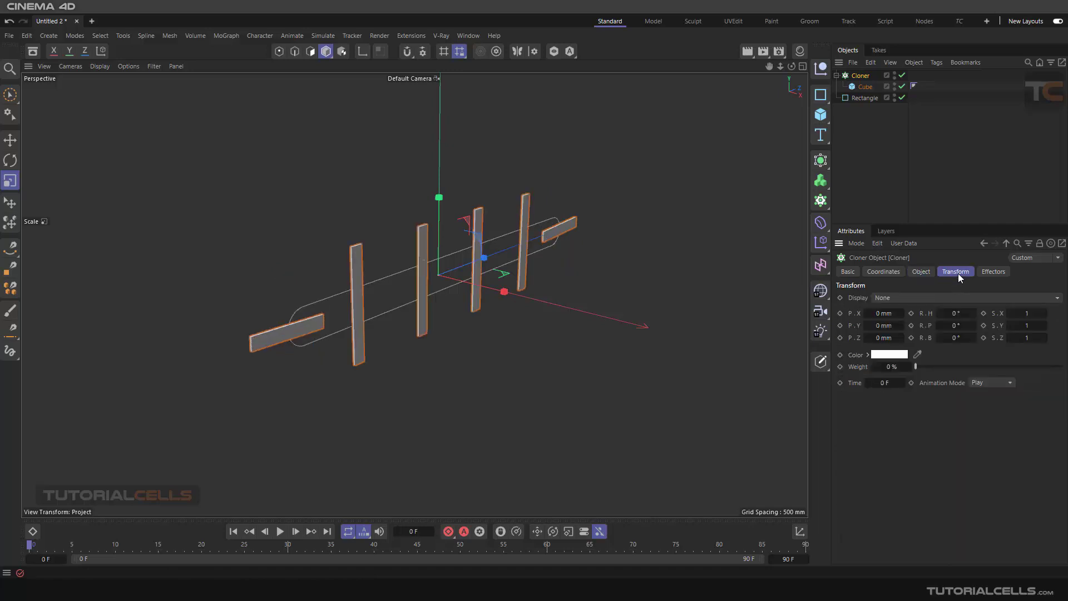
{"action": "left_click_drag", "start_coordinate": [1011, 338], "coordinate": [1033, 325]}
{"action": "key", "text": "ctrl+z"}
{"action": "key", "text": "ctrl+z"}
{"action": "left_click_drag", "start_coordinate": [956, 338], "coordinate": [958, 344]}
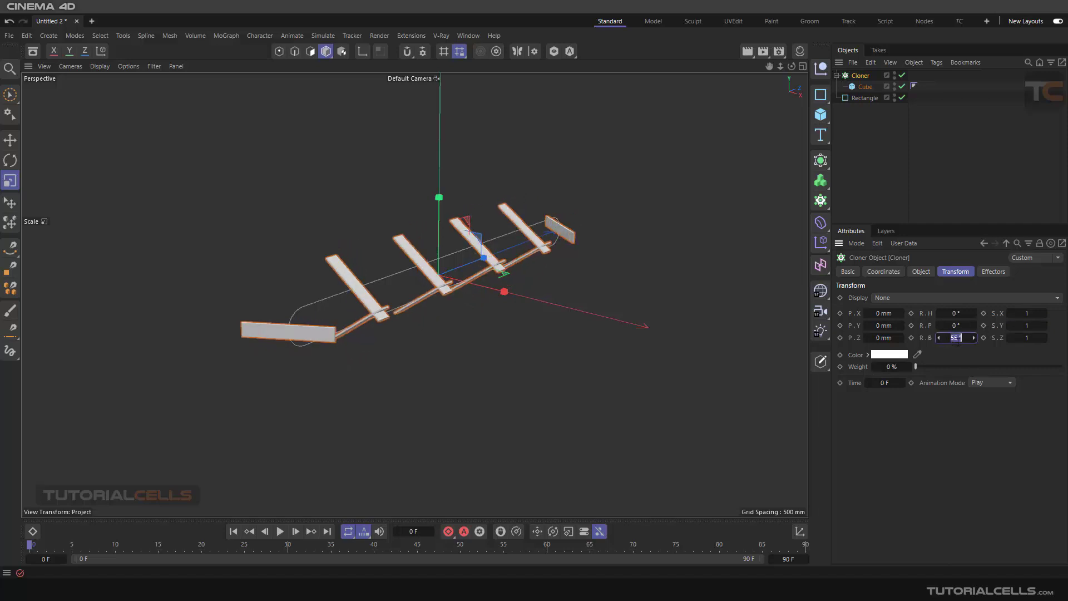
{"action": "type", "text": "90"}
{"action": "key", "text": "Return"}
{"action": "left_click_drag", "start_coordinate": [556, 268], "coordinate": [513, 271], "text": "alt"}
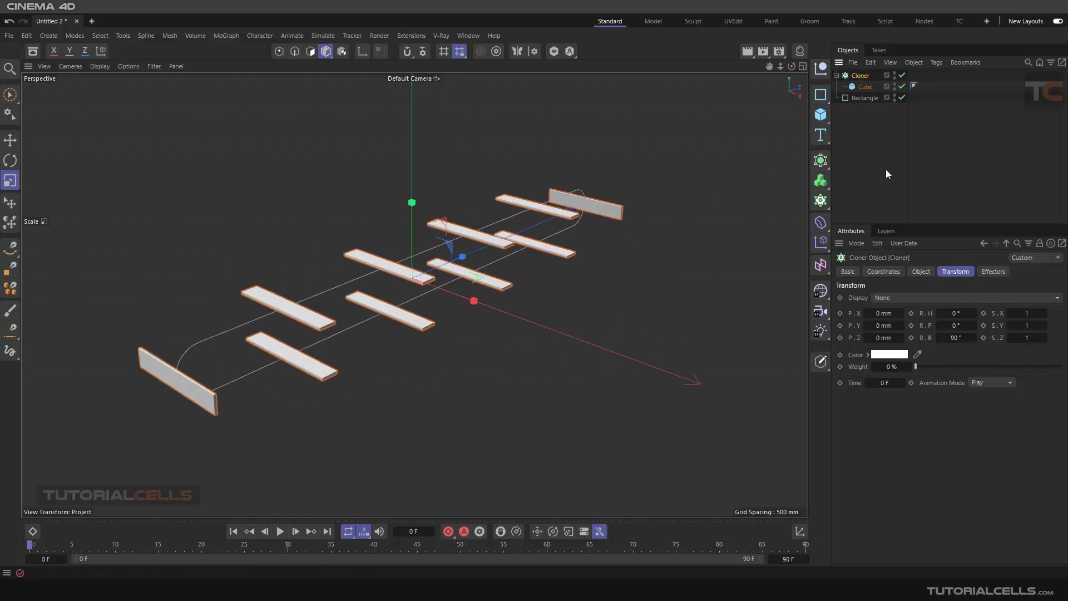
Increase the Cloner's count to 57 so the slats form a continuous belt
{"action": "left_click", "coordinate": [922, 273]}
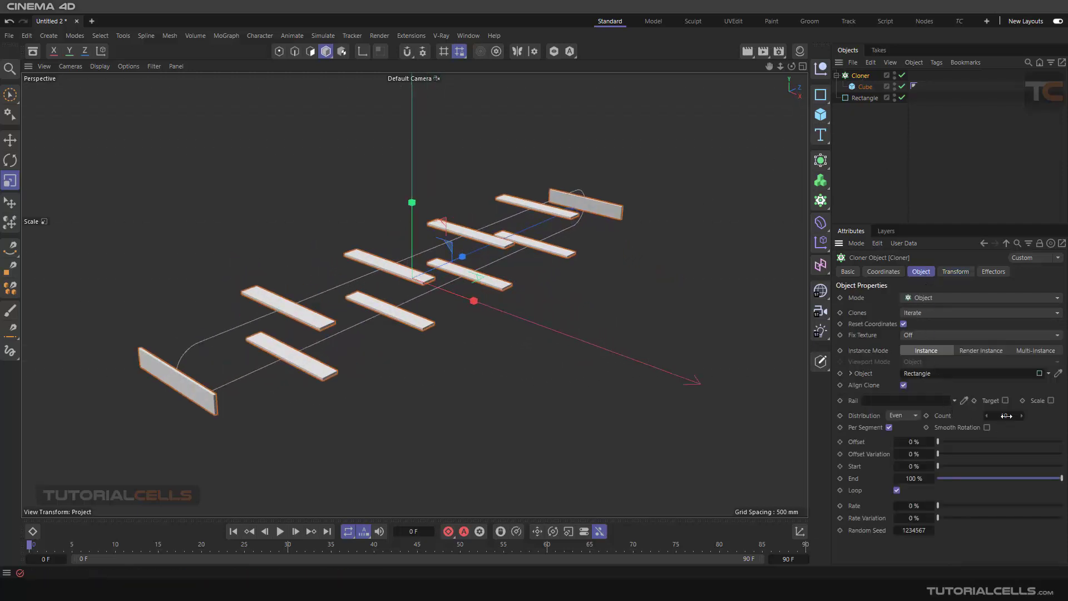
{"action": "mouse_move", "coordinate": [1007, 416]}
{"action": "left_mouse_down"}
{"action": "mouse_move", "coordinate": [1063, 416]}
{"action": "mouse_move", "coordinate": [1019, 416]}
{"action": "left_mouse_up"}
{"action": "mouse_move", "coordinate": [601, 303]}
{"action": "left_mouse_down", "text": "alt"}
{"action": "mouse_move", "coordinate": [509, 240]}
{"action": "mouse_move", "coordinate": [582, 295]}
{"action": "mouse_move", "coordinate": [569, 295]}
{"action": "left_mouse_up", "text": "alt"}
{"action": "middle_click_drag", "start_coordinate": [570, 292], "coordinate": [573, 267], "text": "alt"}
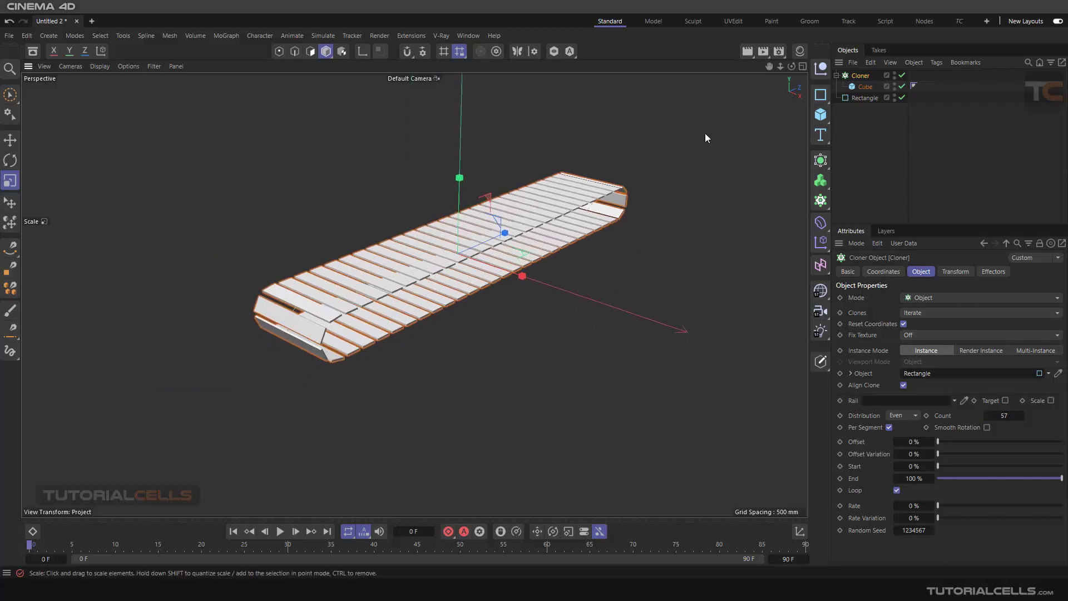
{"action": "left_click_drag", "start_coordinate": [657, 153], "coordinate": [654, 169], "text": "alt"}
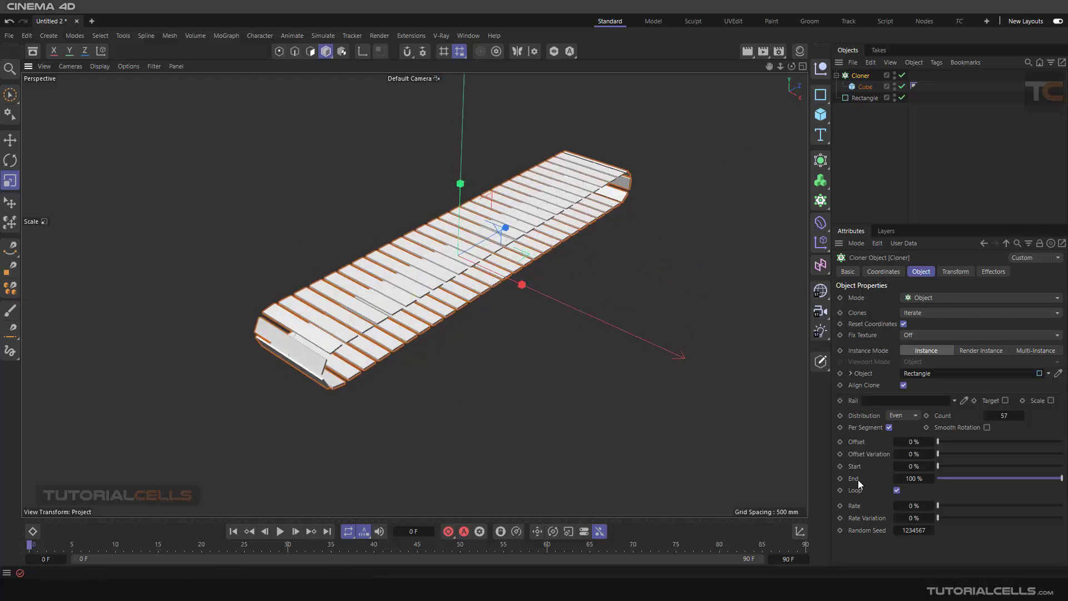
Set the Cloner's rate to 5% and play the belt animation
{"action": "left_click", "coordinate": [908, 506]}
{"action": "type", "text": "5"}
{"action": "key", "text": "Return"}
{"action": "left_click", "coordinate": [280, 533]}
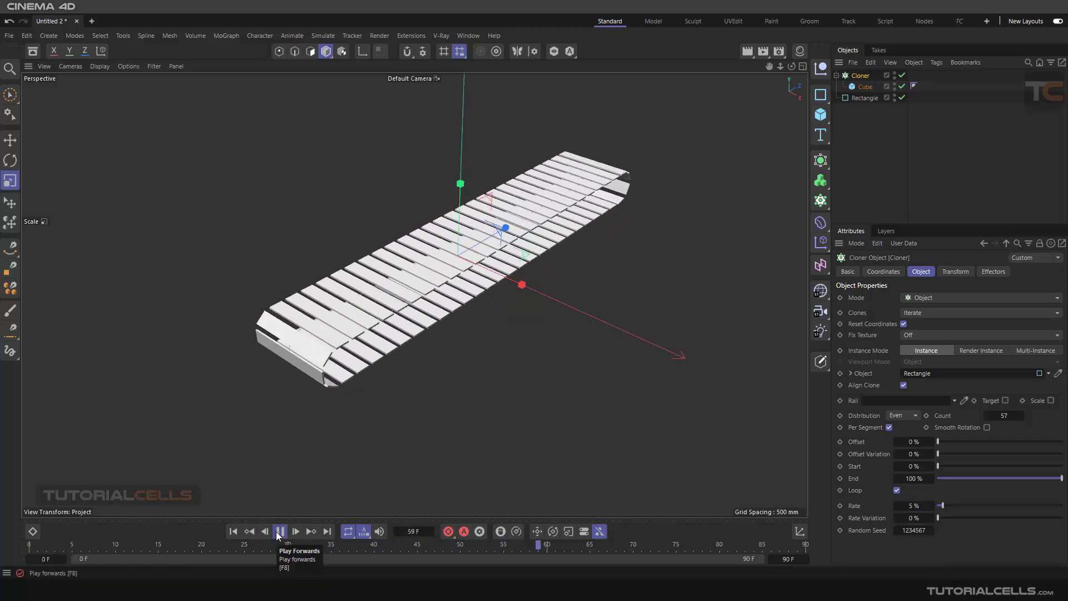
Try a Cloner rate of -5% during playback to reverse the belt, and restore the rate to 5%
{"action": "left_click", "coordinate": [913, 505]}
{"action": "key", "text": "BackSpace"}
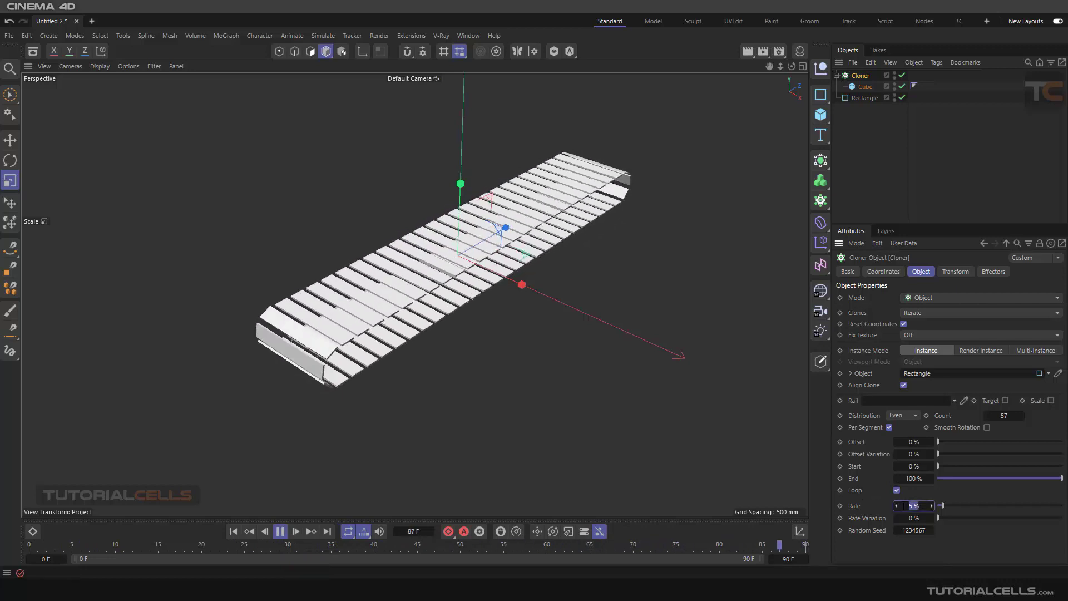
{"action": "type", "text": "-5"}
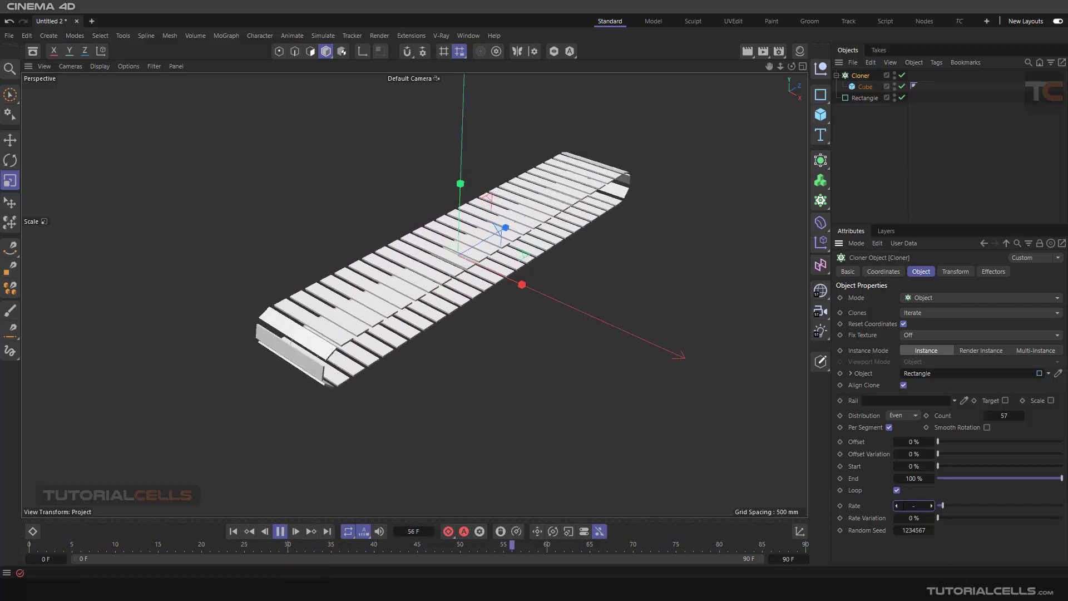
{"action": "key", "text": "Return"}
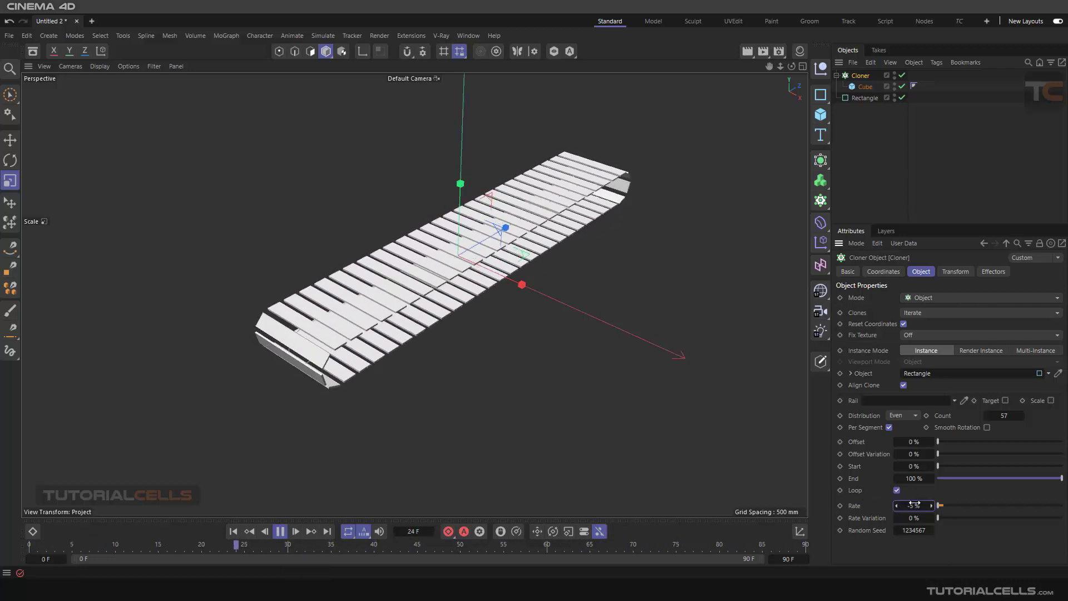
{"action": "key", "text": "Return"}
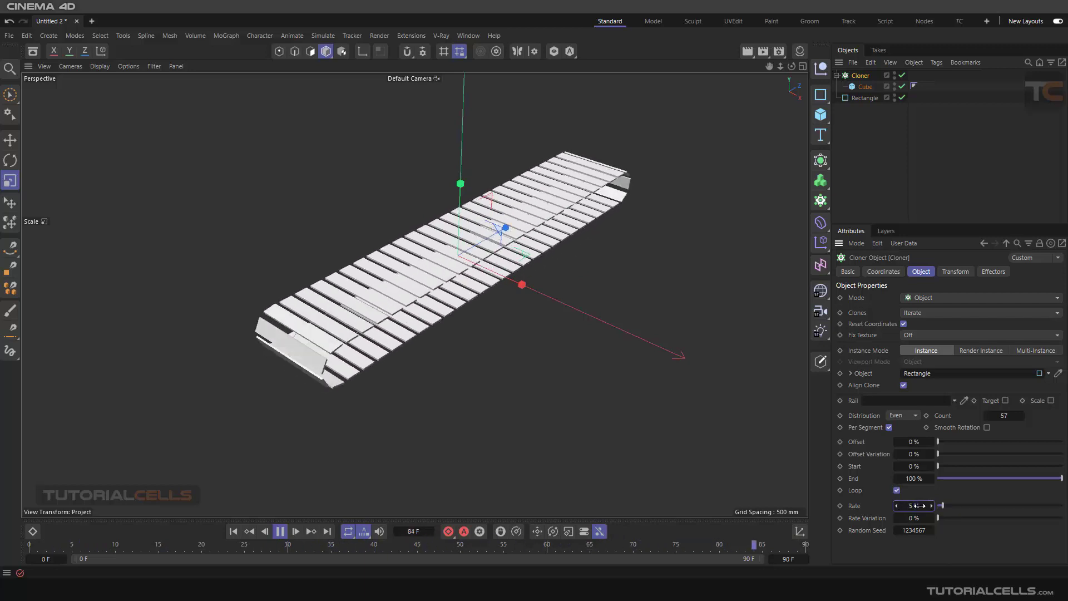
Stop the belt playback and return the timeline to the first frame
{"action": "left_click_drag", "start_coordinate": [499, 358], "coordinate": [496, 347], "text": "alt"}
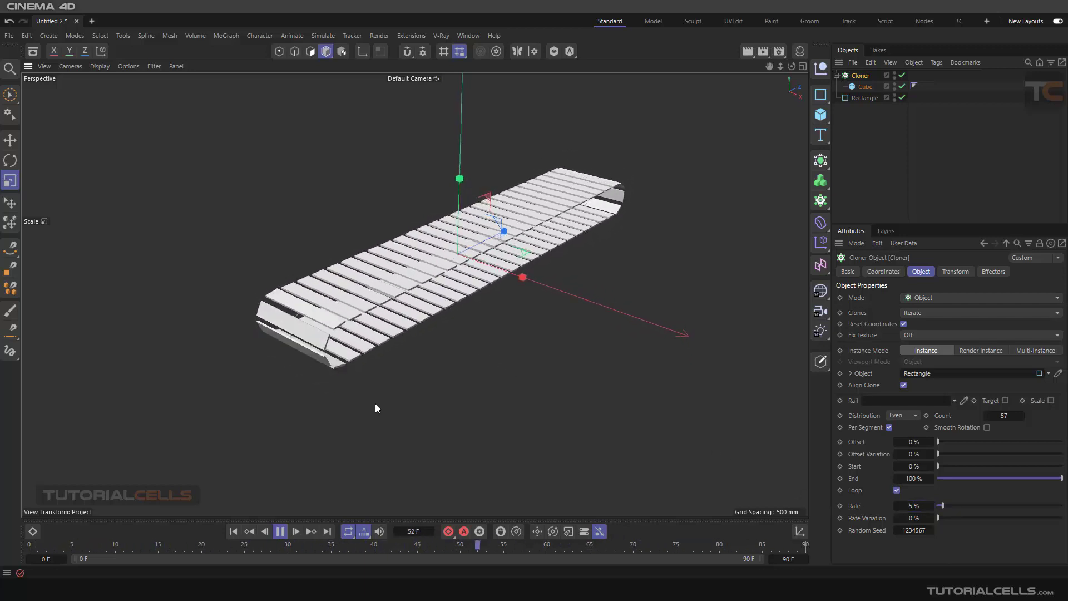
{"action": "left_click", "coordinate": [279, 532]}
{"action": "left_click", "coordinate": [240, 532]}
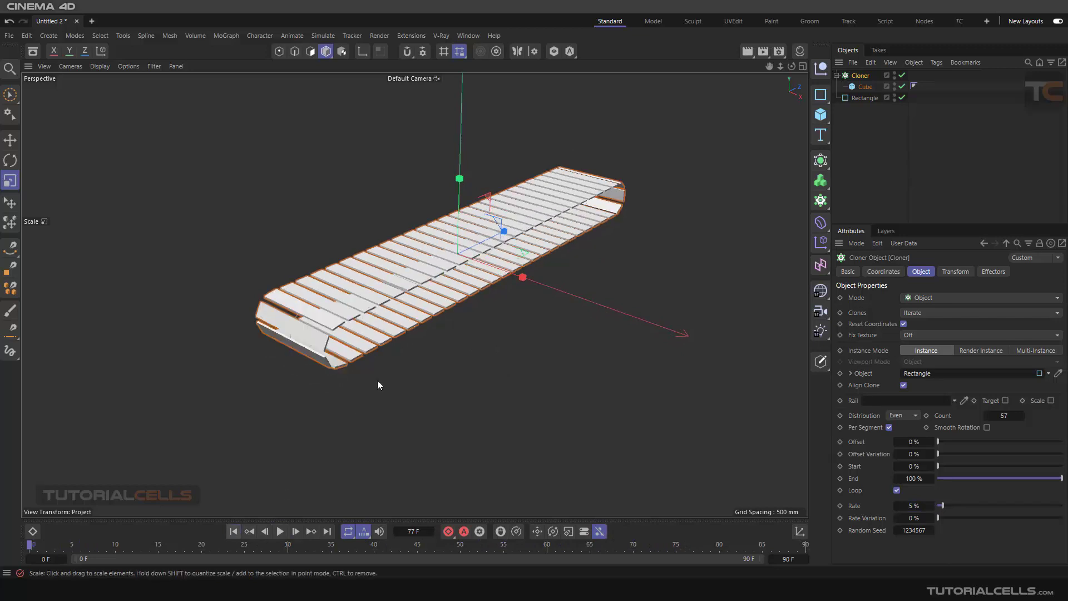
Create two new materials and colour one of them orange-brown for the belt
{"action": "scroll", "coordinate": [430, 284], "scroll_direction": "down", "scroll_amount": 5}
{"action": "left_click_drag", "start_coordinate": [469, 289], "coordinate": [468, 299], "text": "alt"}
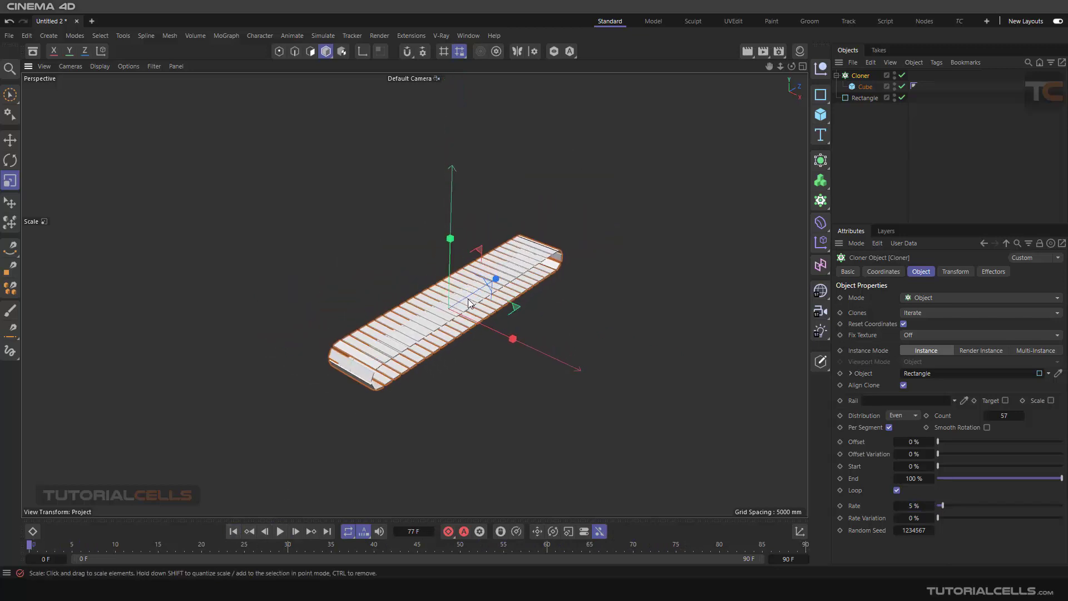
{"action": "scroll", "coordinate": [467, 299], "scroll_direction": "up", "scroll_amount": 1}
{"action": "left_click", "coordinate": [796, 54]}
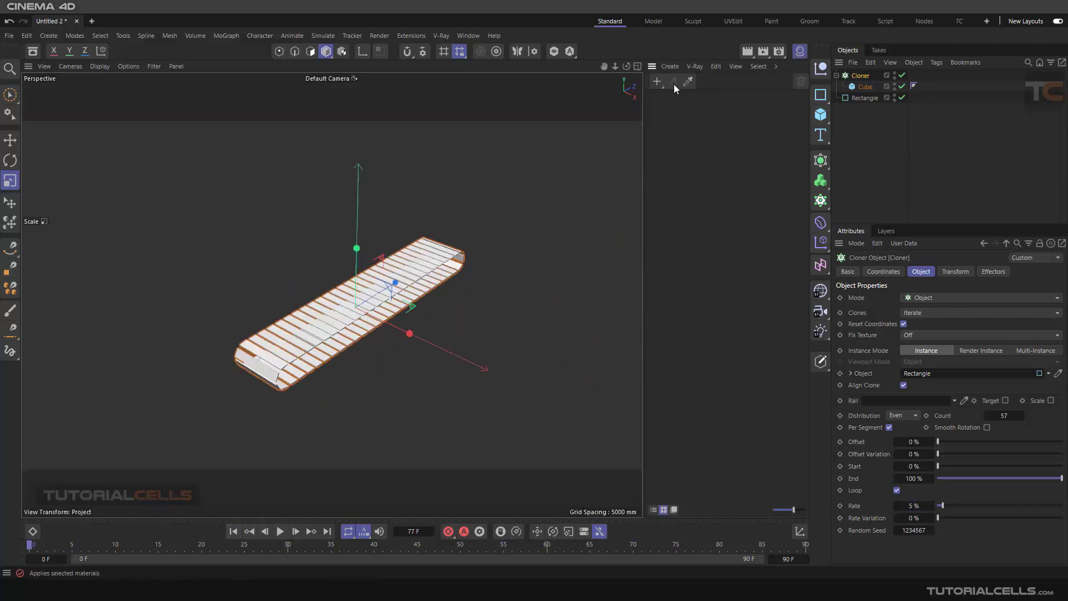
{"action": "left_click", "coordinate": [655, 82]}
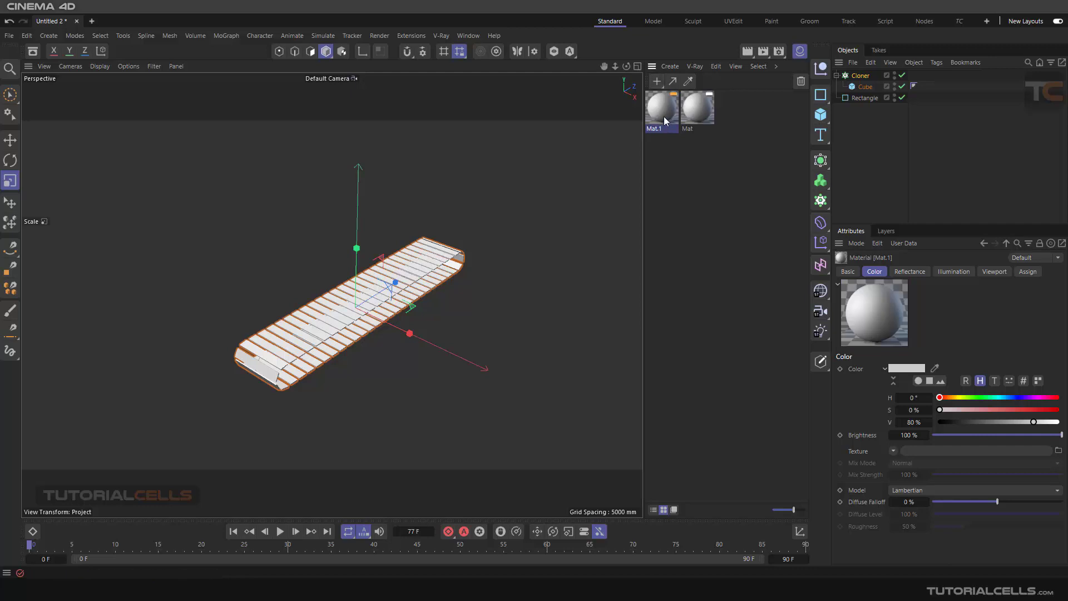
{"action": "left_click_drag", "start_coordinate": [961, 401], "coordinate": [1002, 410]}
{"action": "left_click", "coordinate": [948, 399]}
Apply the orange-brown material to the belt's Cloner and hide the material list
{"action": "left_click_drag", "start_coordinate": [764, 109], "coordinate": [860, 78]}
{"action": "middle_click_drag", "start_coordinate": [469, 252], "coordinate": [561, 253], "text": "alt"}
{"action": "left_click", "coordinate": [800, 52]}
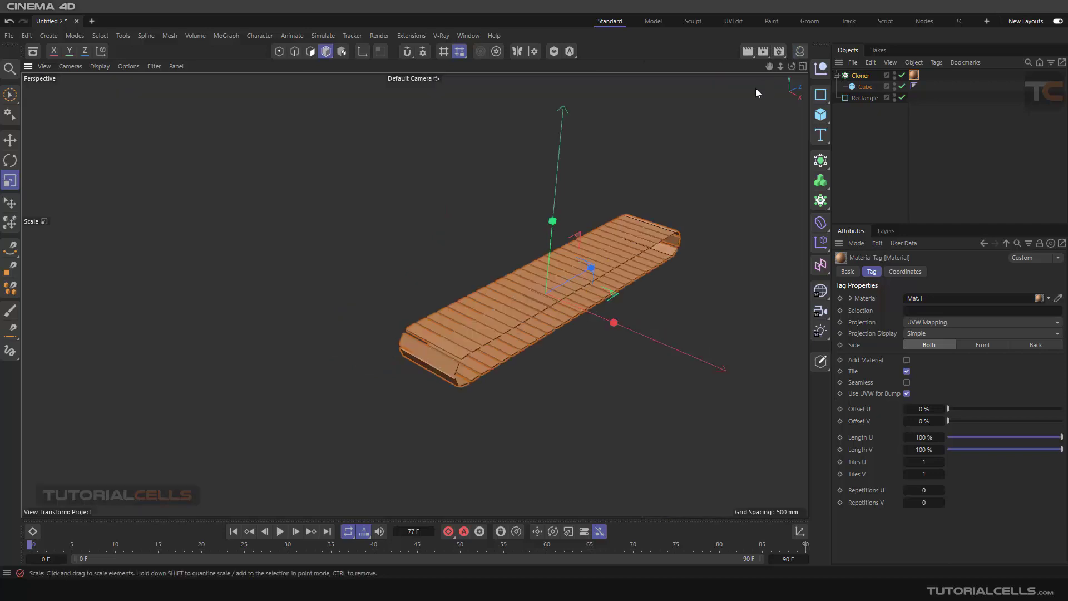
Add a new cube and raise it vertically above the middle of the belt
{"action": "left_click", "coordinate": [820, 114]}
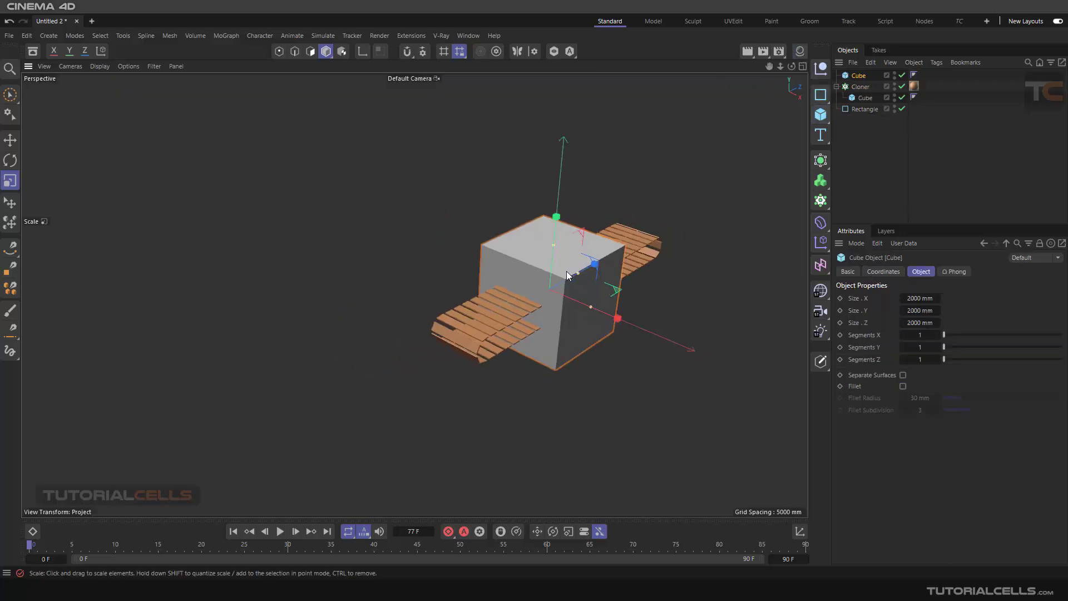
{"action": "left_click_drag", "start_coordinate": [501, 267], "coordinate": [525, 283], "text": "alt"}
{"action": "key", "text": "e"}
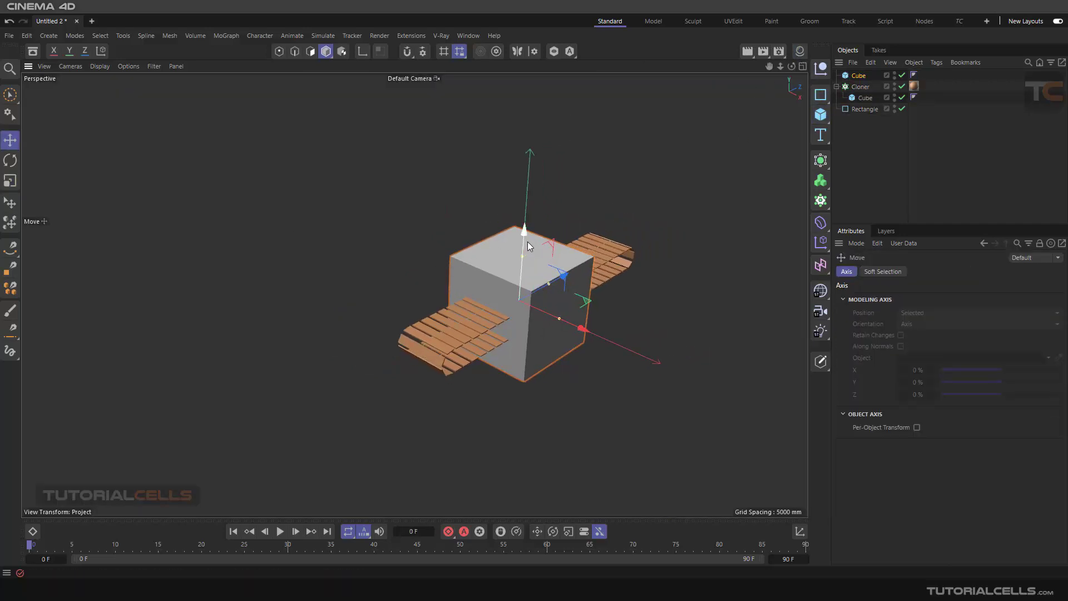
{"action": "left_click_drag", "start_coordinate": [527, 242], "coordinate": [528, 135]}
Scale the raised cube down uniformly to a small box much narrower than the belt
{"action": "left_click", "coordinate": [10, 181]}
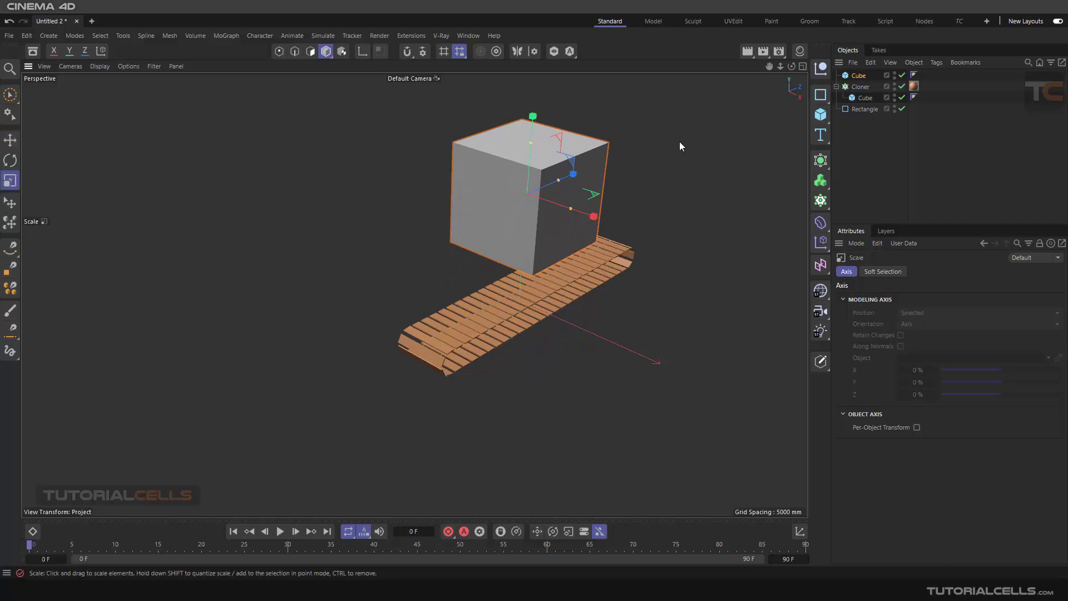
{"action": "left_click_drag", "start_coordinate": [680, 142], "coordinate": [546, 220]}
{"action": "left_click_drag", "start_coordinate": [649, 156], "coordinate": [485, 238]}
{"action": "scroll", "coordinate": [522, 229], "scroll_direction": "up", "scroll_amount": 3}
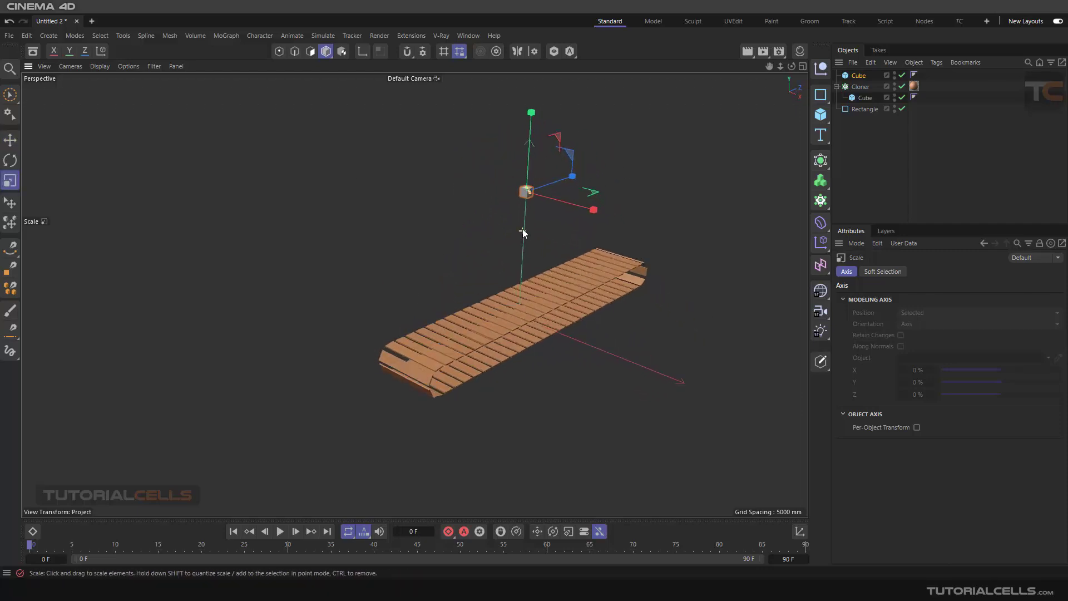
{"action": "middle_click_drag", "start_coordinate": [523, 229], "coordinate": [503, 228], "text": "alt"}
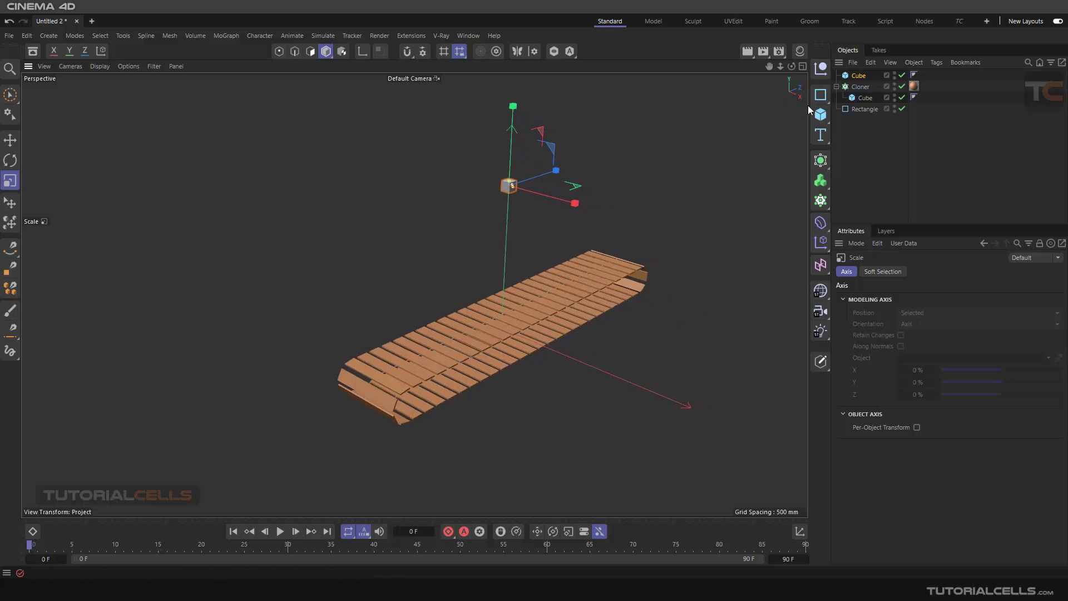
Apply the uncoloured material to the small cube and colour it cyan with hue 189° and saturation 67%
{"action": "left_click", "coordinate": [801, 55]}
{"action": "left_click_drag", "start_coordinate": [695, 103], "coordinate": [854, 76]}
{"action": "double_click", "coordinate": [692, 107]}
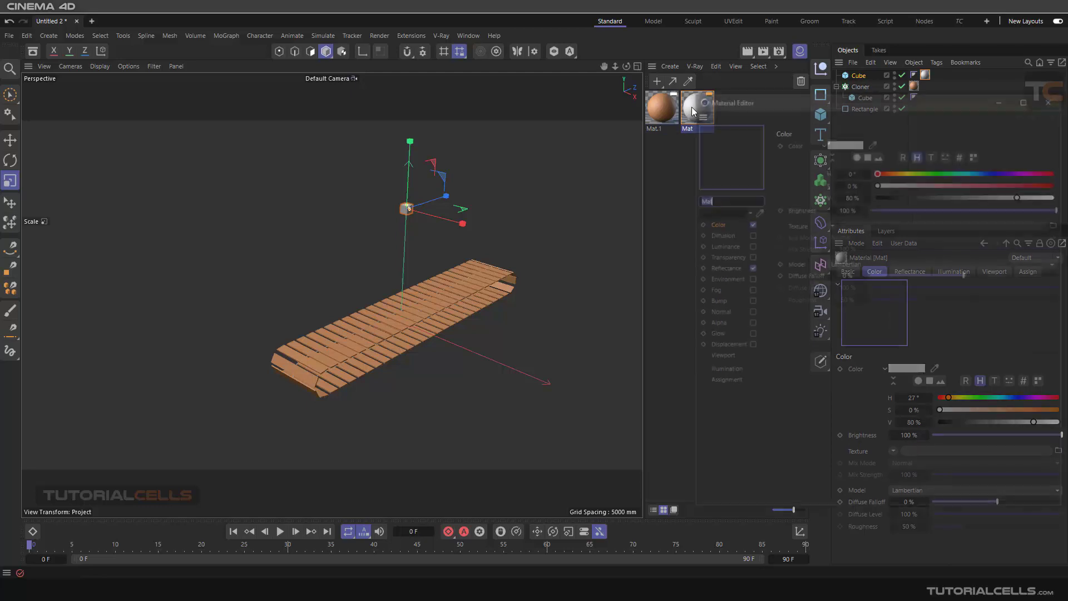
{"action": "left_click_drag", "start_coordinate": [951, 169], "coordinate": [997, 183]}
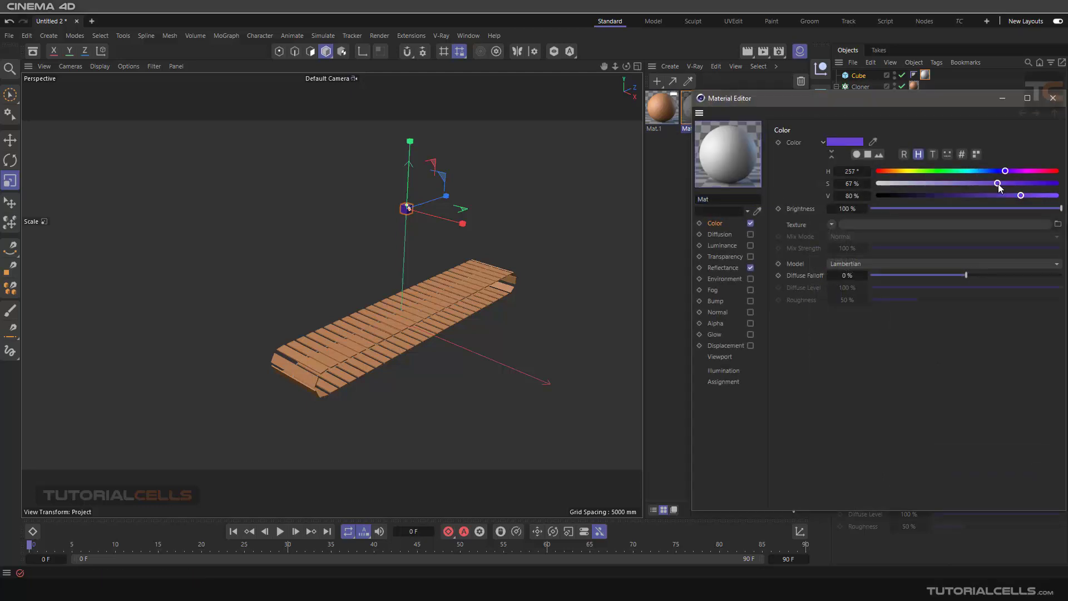
{"action": "left_click", "coordinate": [972, 172]}
{"action": "left_click", "coordinate": [1053, 98]}
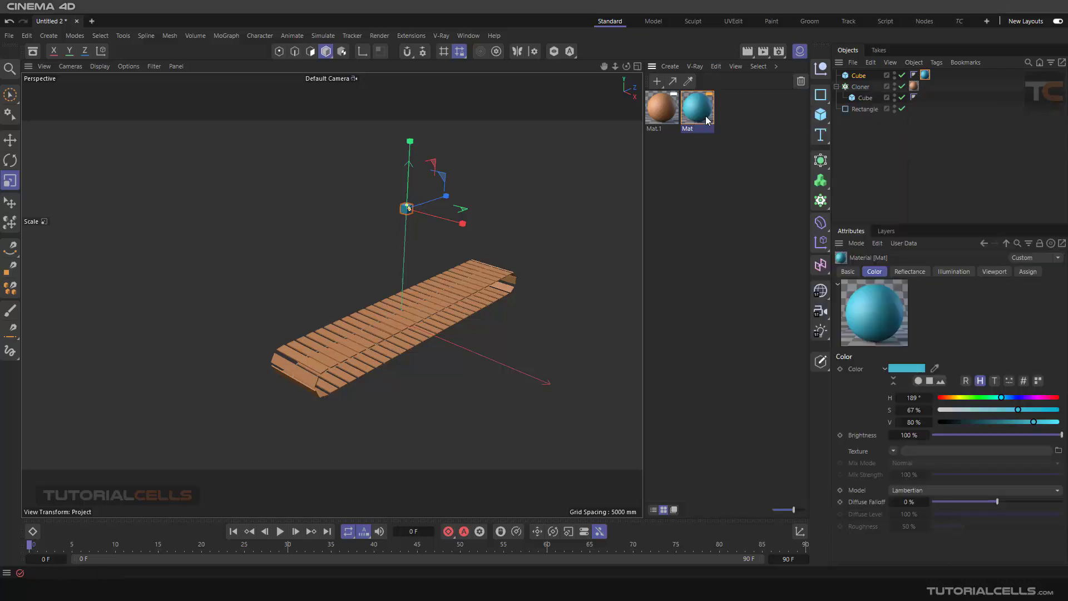
{"action": "left_click", "coordinate": [800, 52]}
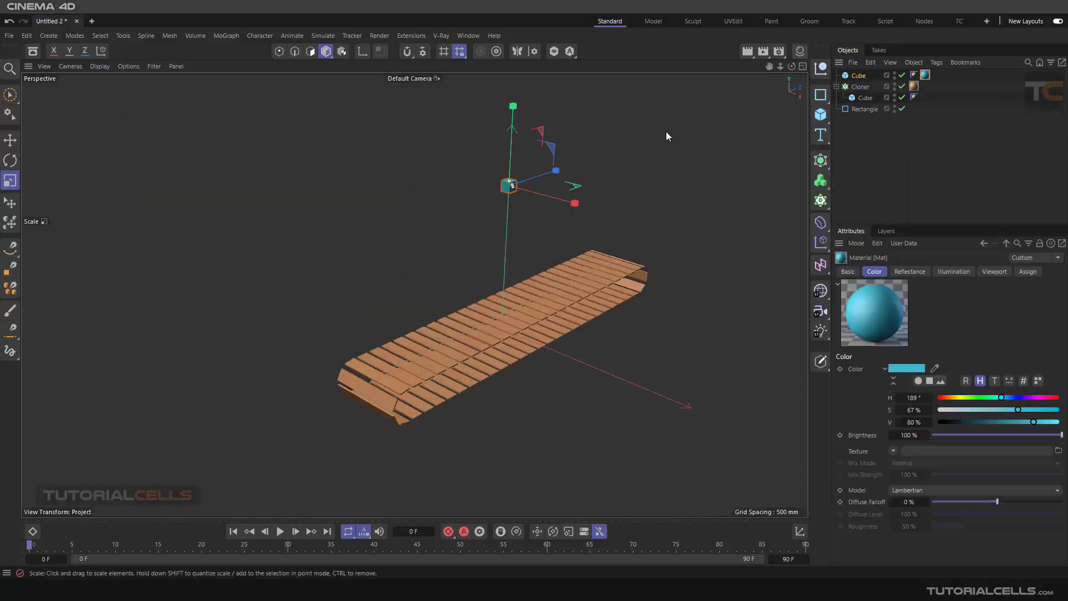
Place the small cube in a new grid Cloner and tighten the spacing to about 437 mm in X and 542 mm in Z
{"action": "left_click", "coordinate": [819, 182], "text": "alt"}
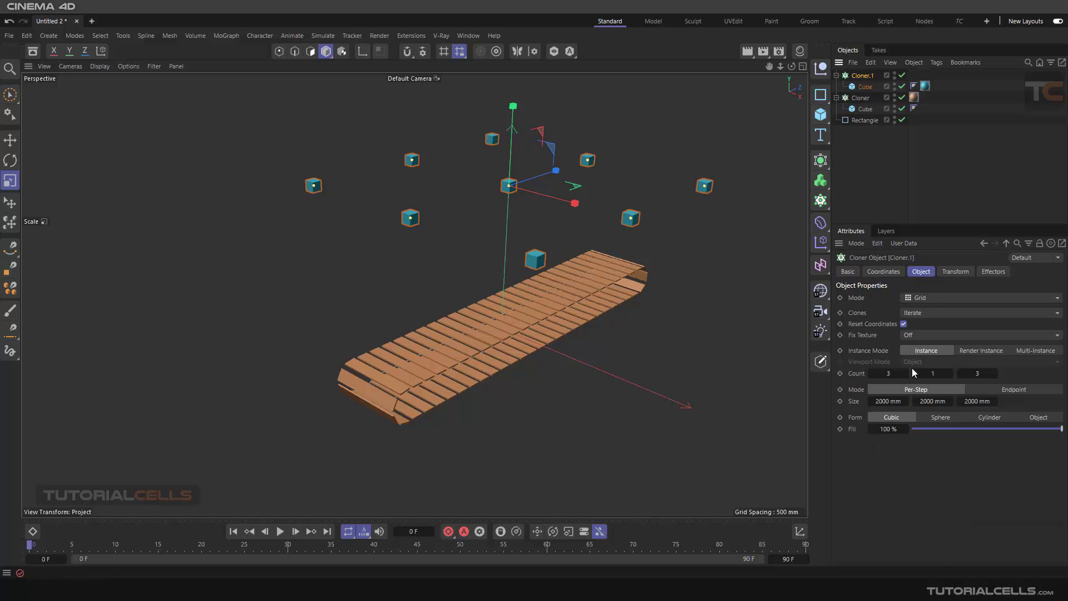
{"action": "left_click_drag", "start_coordinate": [888, 401], "coordinate": [843, 401]}
{"action": "left_click_drag", "start_coordinate": [411, 218], "coordinate": [484, 193]}
{"action": "left_click_drag", "start_coordinate": [571, 207], "coordinate": [534, 196]}
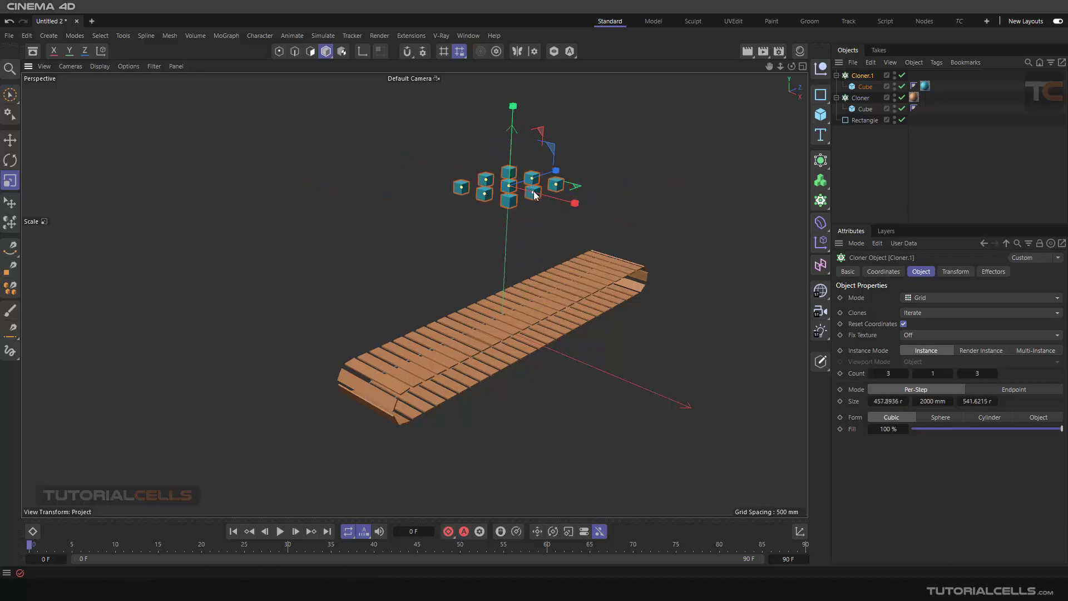
Switch the cube grid to Endpoint mode with a vertical size of 949 mm and a vertical count of 5
{"action": "left_click_drag", "start_coordinate": [935, 373], "coordinate": [962, 372]}
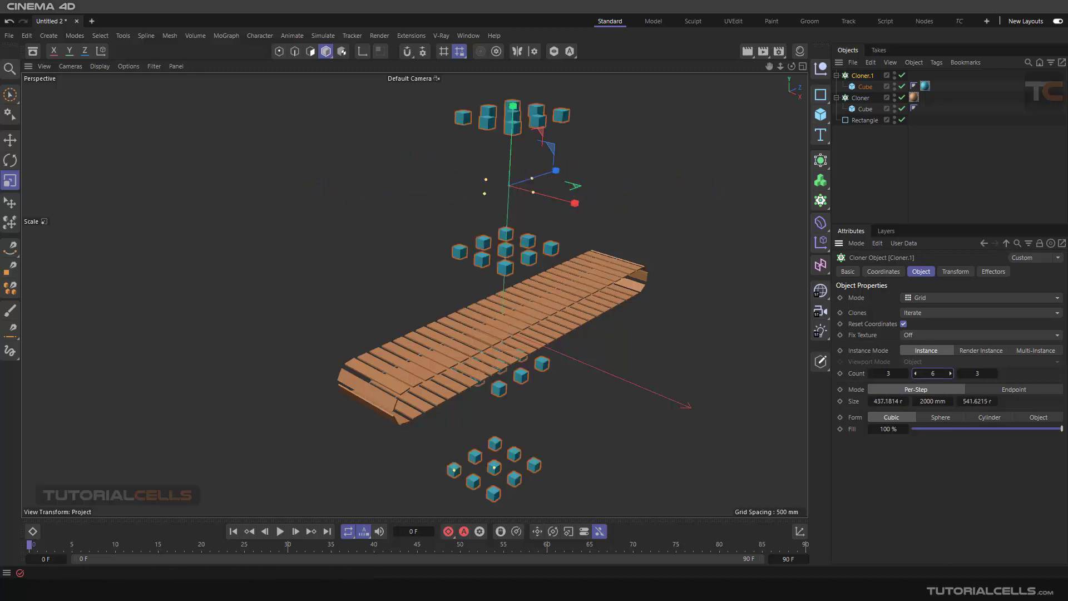
{"action": "key", "text": "ctrl+z"}
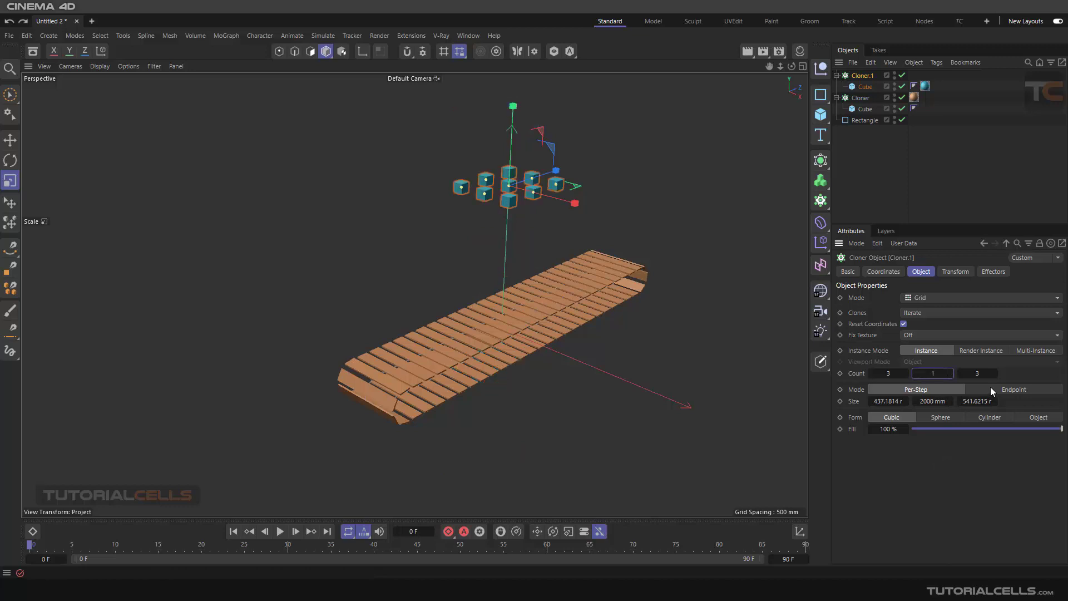
{"action": "left_click", "coordinate": [993, 389]}
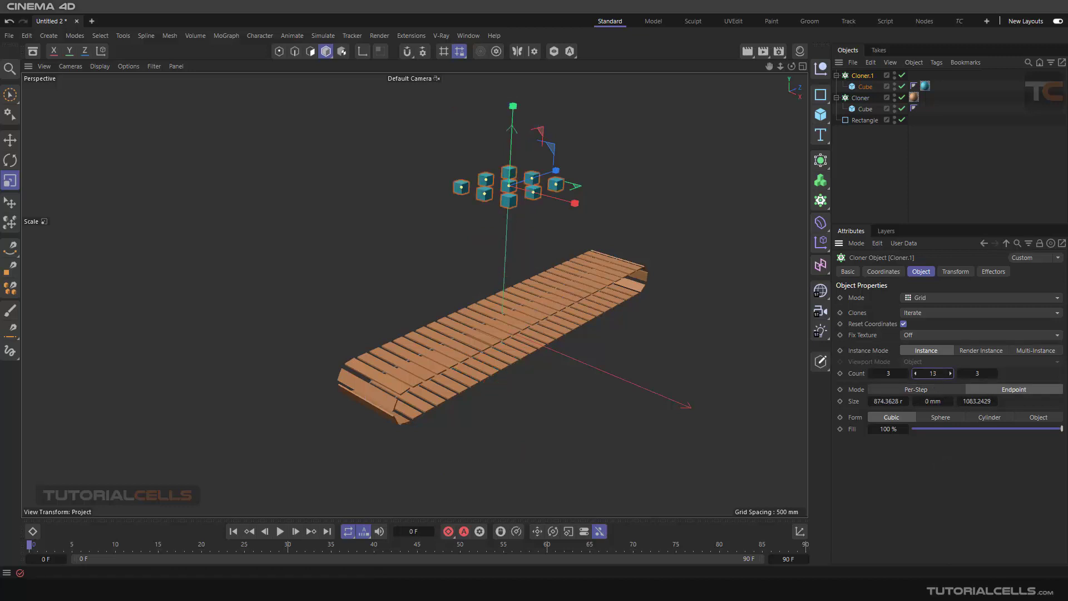
{"action": "mouse_move", "coordinate": [929, 400]}
{"action": "left_mouse_down"}
{"action": "mouse_move", "coordinate": [968, 401]}
{"action": "mouse_move", "coordinate": [908, 403]}
{"action": "left_mouse_up"}
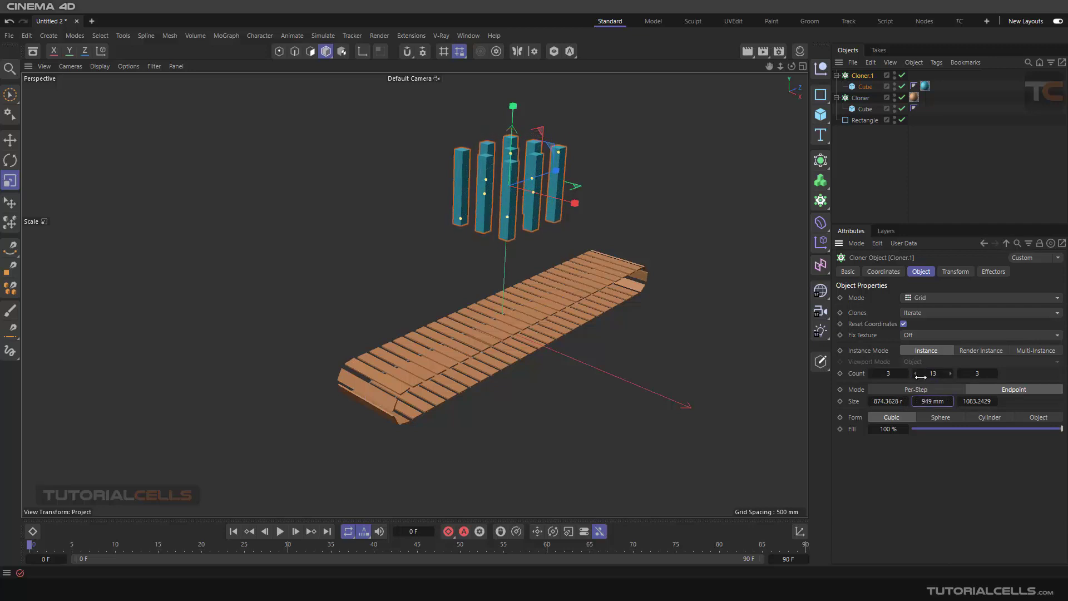
{"action": "double_click", "coordinate": [934, 374]}
{"action": "type", "text": "5"}
{"action": "key", "text": "Return"}
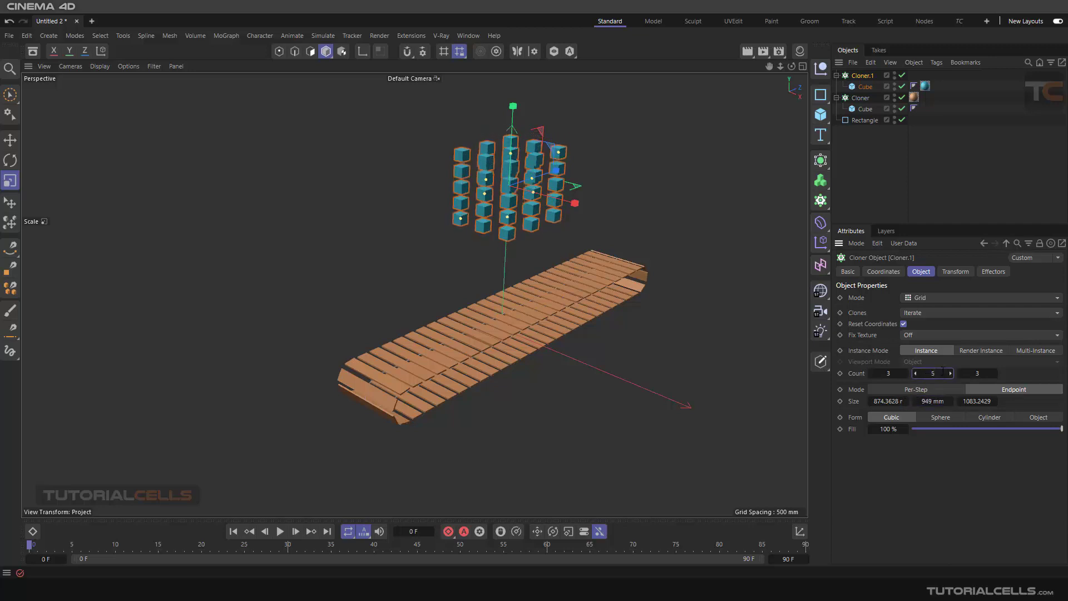
Move the cube grid over the far end of the belt and lower it closer to the slats
{"action": "left_click_drag", "start_coordinate": [545, 295], "coordinate": [525, 328], "text": "alt"}
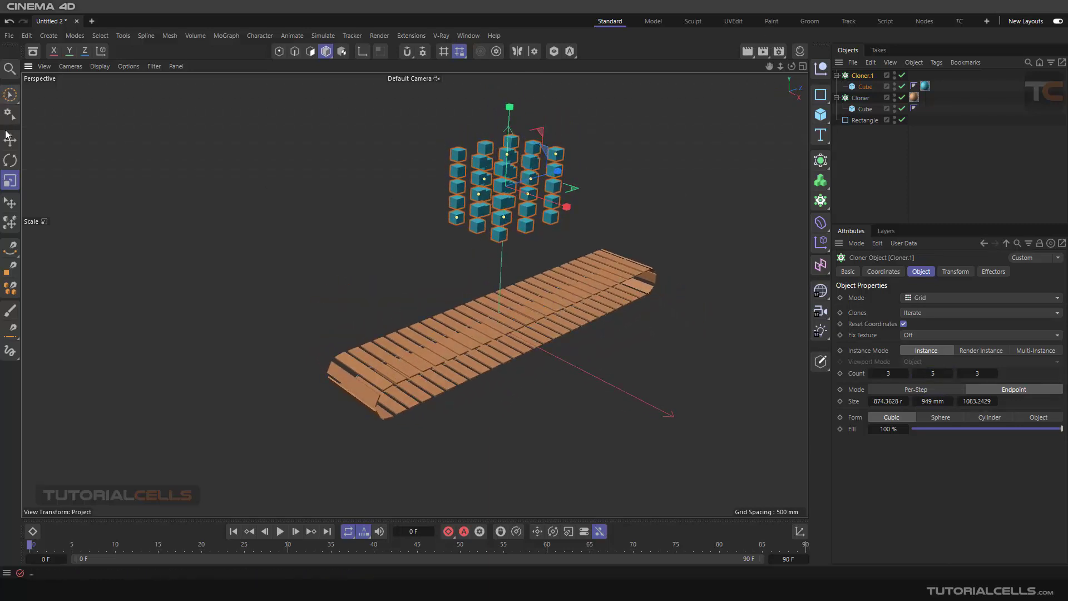
{"action": "key", "text": "e"}
{"action": "left_click_drag", "start_coordinate": [557, 179], "coordinate": [654, 164]}
{"action": "mouse_move", "coordinate": [603, 218]}
{"action": "left_mouse_down", "text": "alt"}
{"action": "mouse_move", "coordinate": [604, 198]}
{"action": "mouse_move", "coordinate": [611, 216]}
{"action": "left_mouse_up", "text": "alt"}
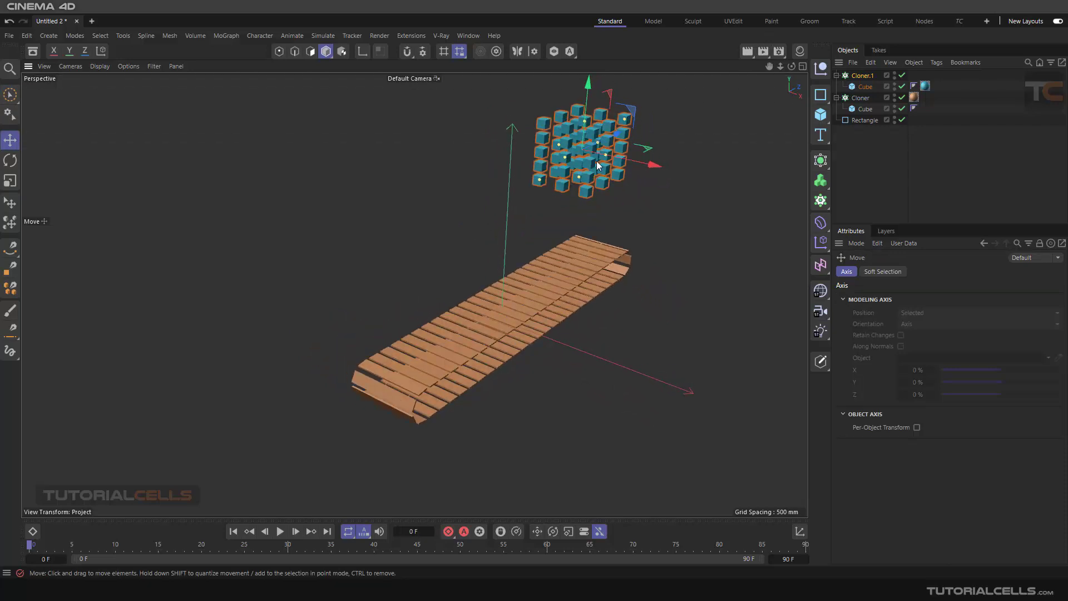
{"action": "left_click_drag", "start_coordinate": [596, 161], "coordinate": [585, 216], "text": "alt"}
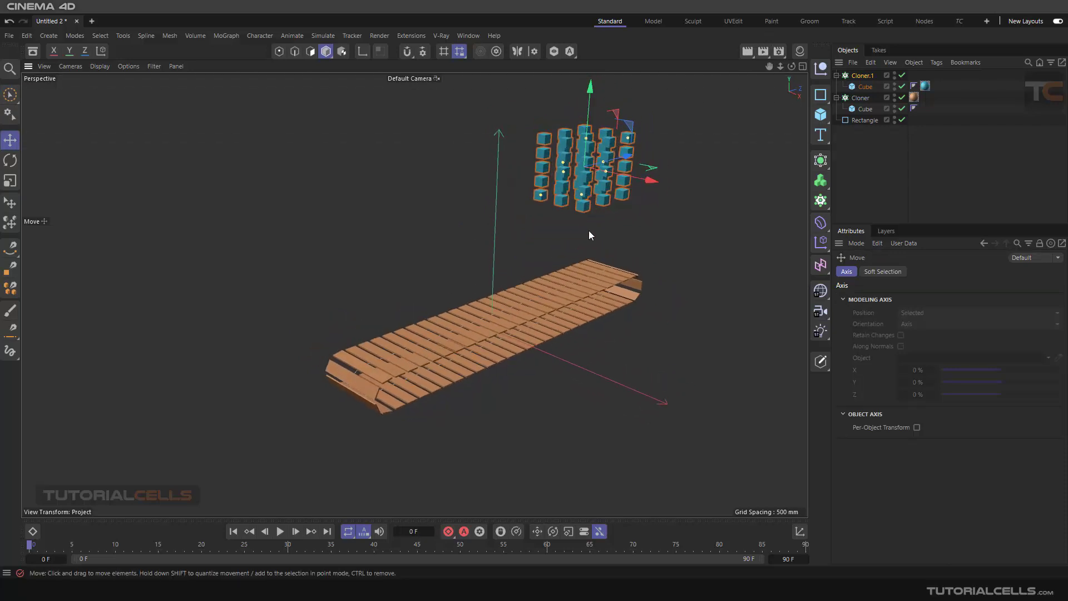
{"action": "left_click_drag", "start_coordinate": [590, 99], "coordinate": [591, 123]}
{"action": "left_click_drag", "start_coordinate": [562, 249], "coordinate": [568, 251], "text": "alt"}
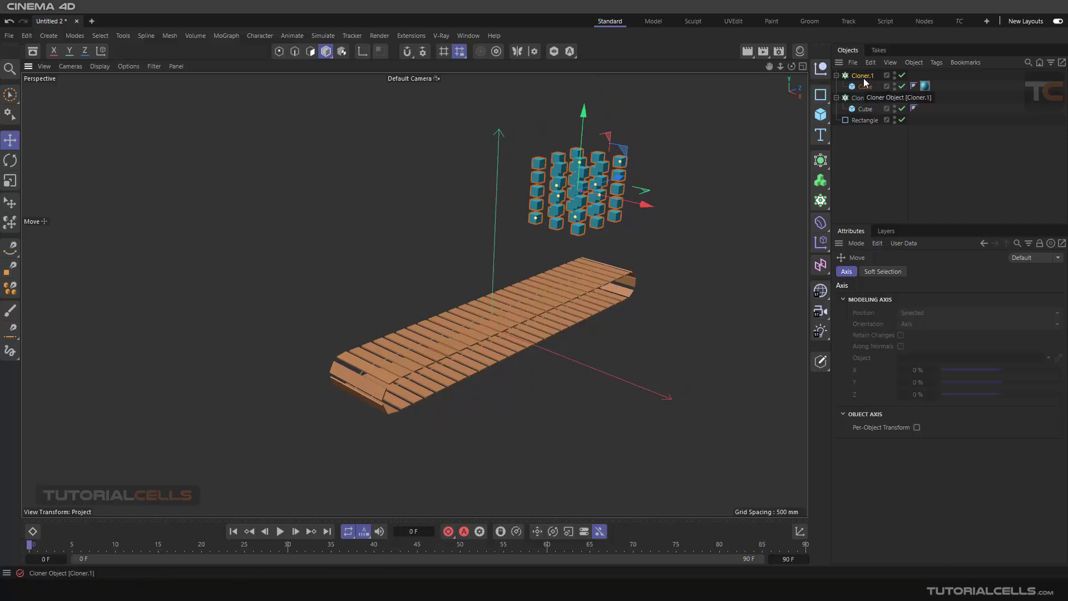
Add a Bullet Rigid Body tag to the cube grid's Cloner and review its Dynamics and Collision settings
{"action": "left_click", "coordinate": [939, 62]}
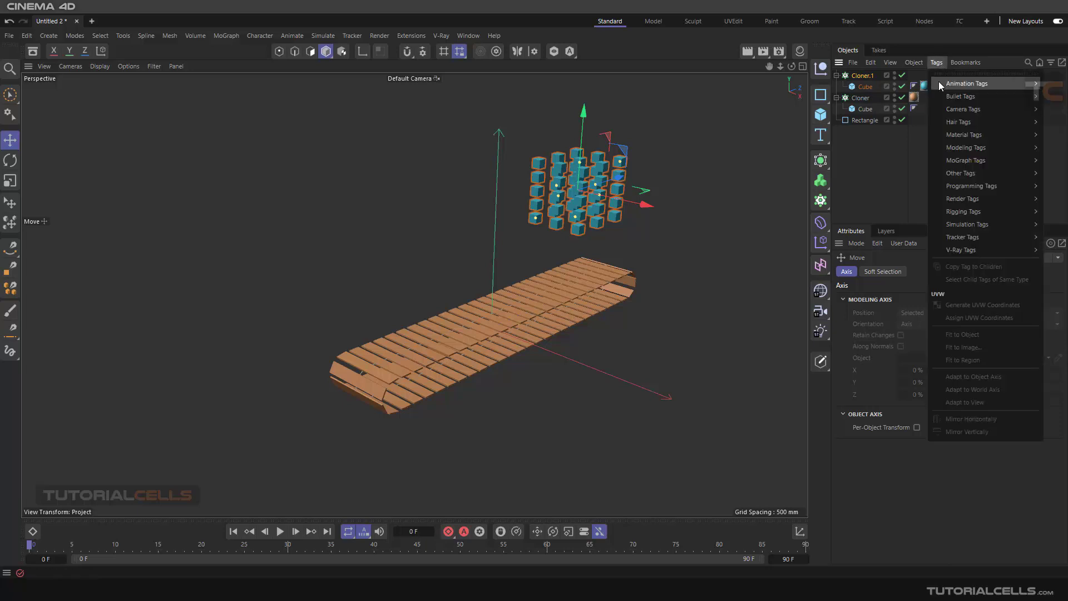
{"action": "mouse_move", "coordinate": [950, 95]}
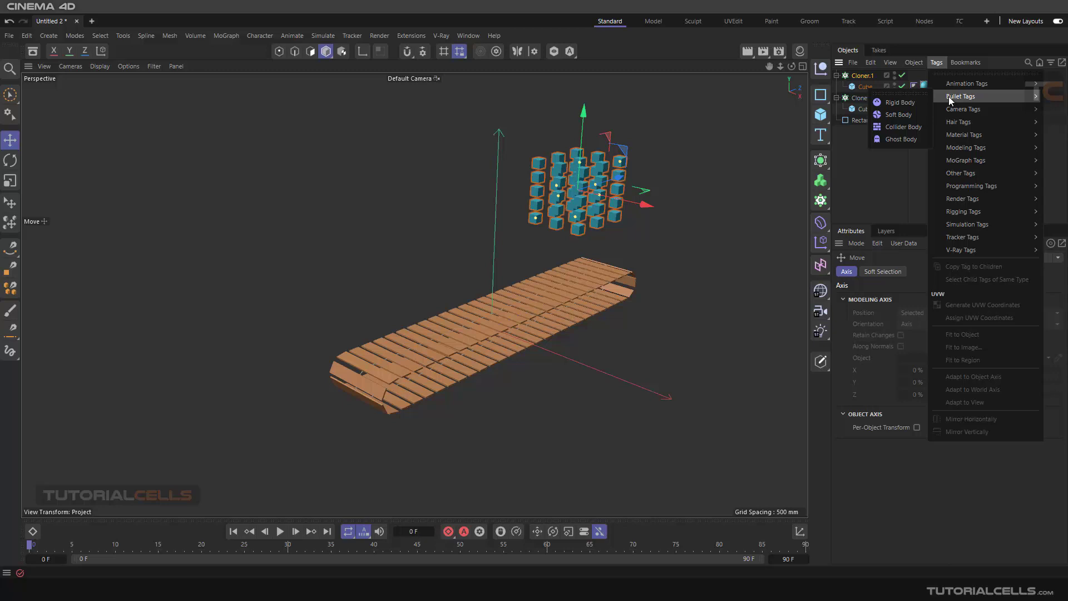
{"action": "left_click", "coordinate": [909, 104]}
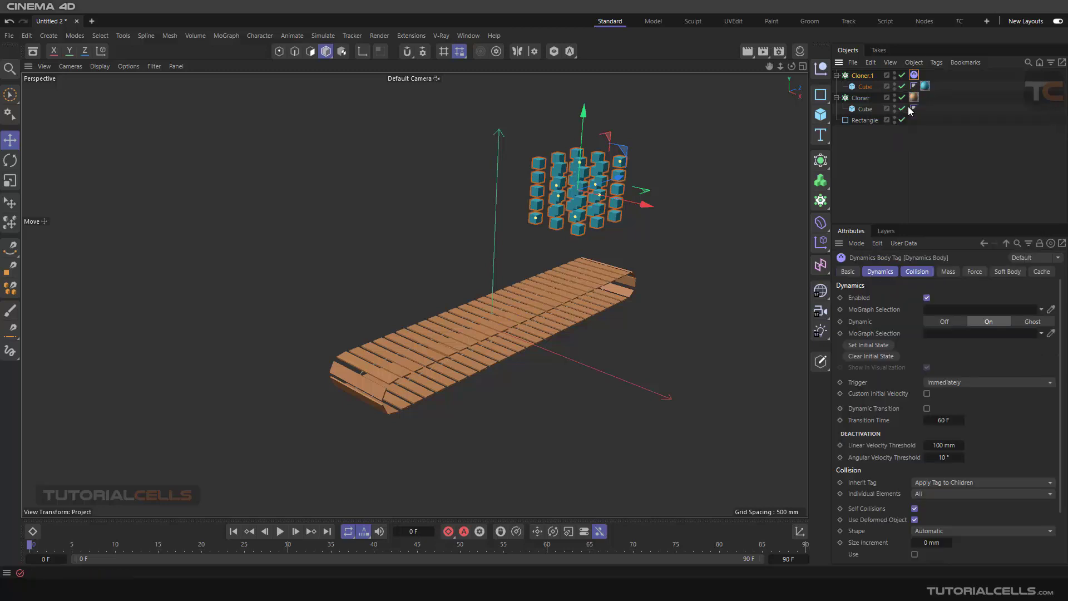
{"action": "left_click", "coordinate": [885, 273]}
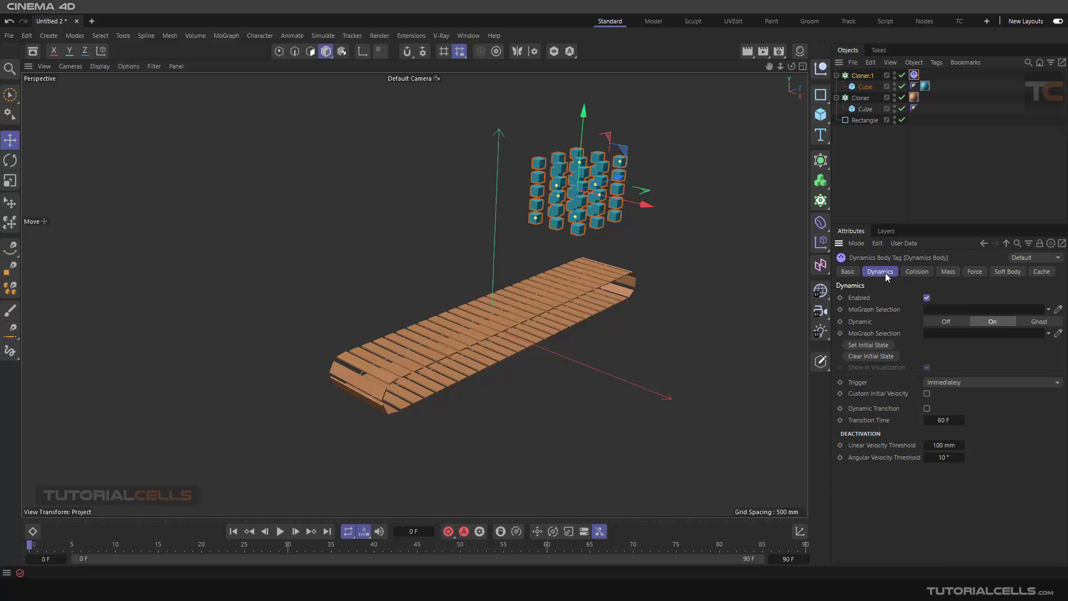
{"action": "left_click", "coordinate": [916, 273]}
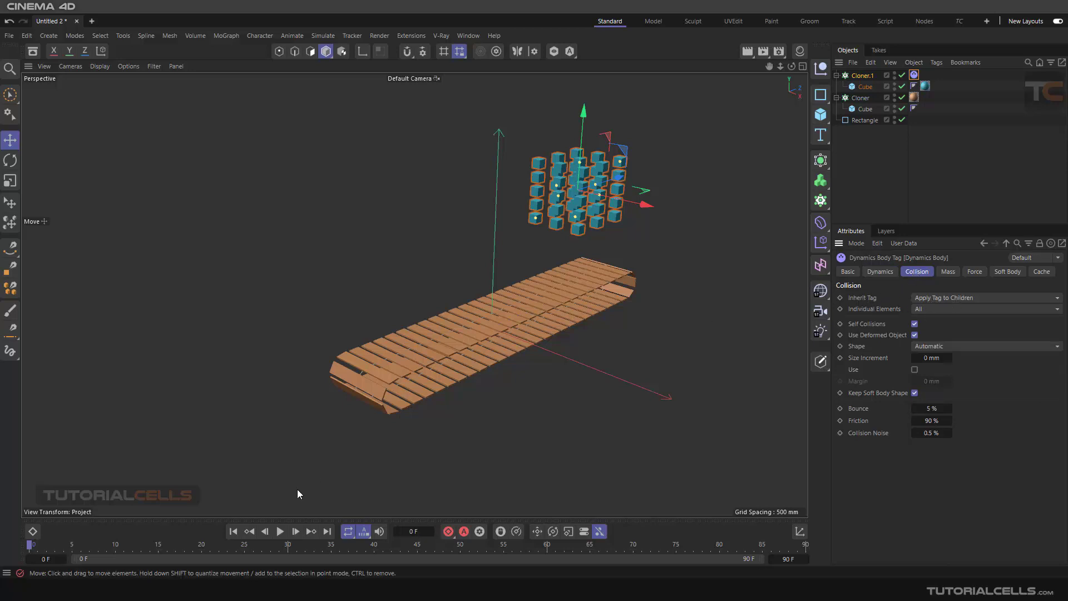
Play the simulation briefly to check how the cubes fall, and return the timeline to the first frame
{"action": "left_click", "coordinate": [279, 532]}
{"action": "left_click", "coordinate": [280, 532]}
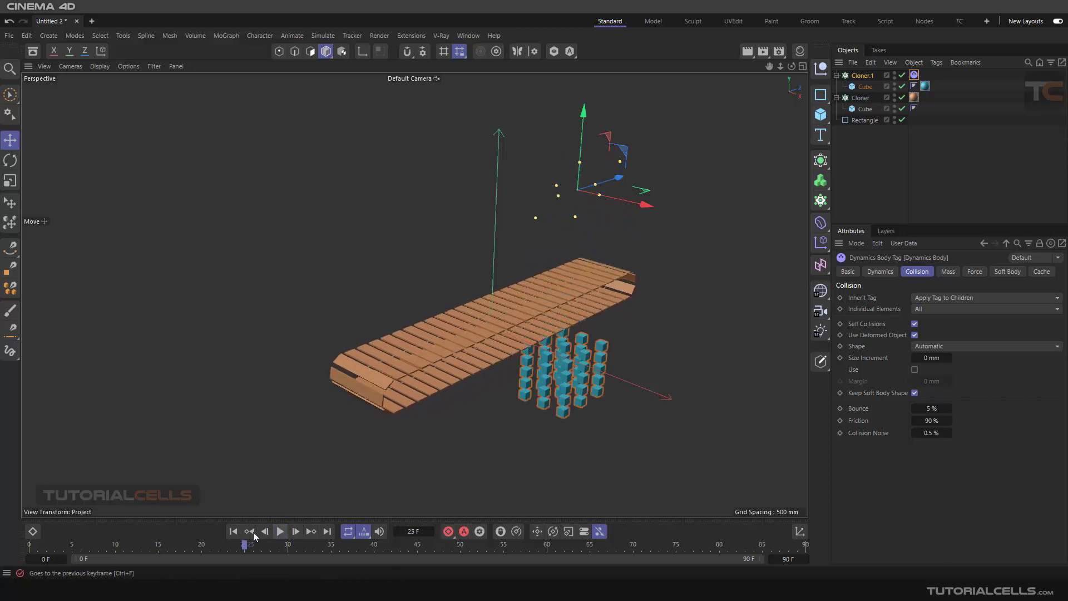
{"action": "left_click", "coordinate": [233, 531]}
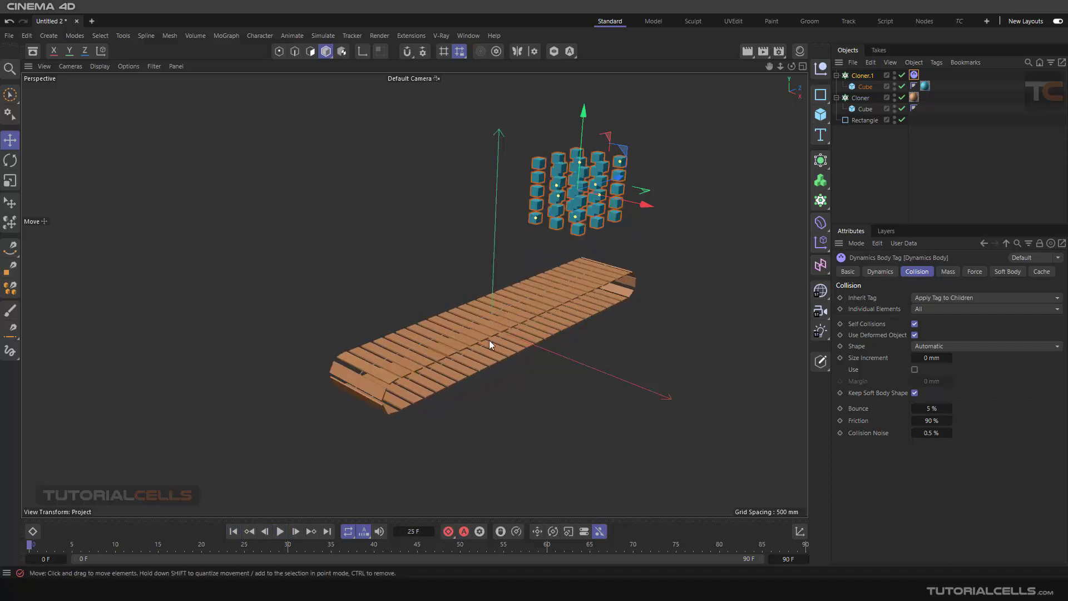
Add a Bullet Rigid Body tag to the belt slats' Cloner
{"action": "left_click", "coordinate": [862, 110]}
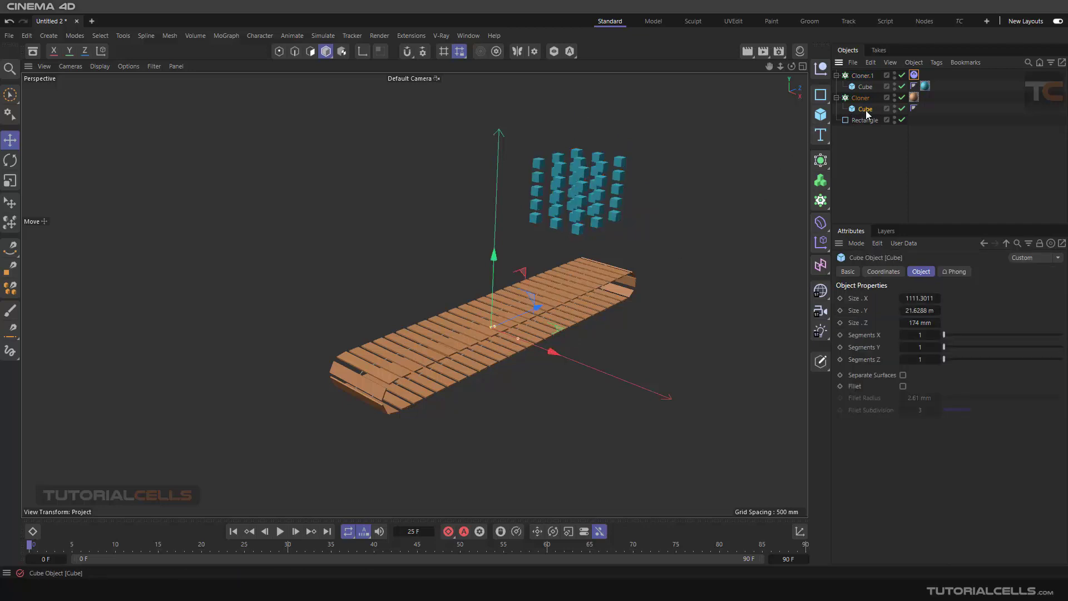
{"action": "left_click", "coordinate": [937, 63]}
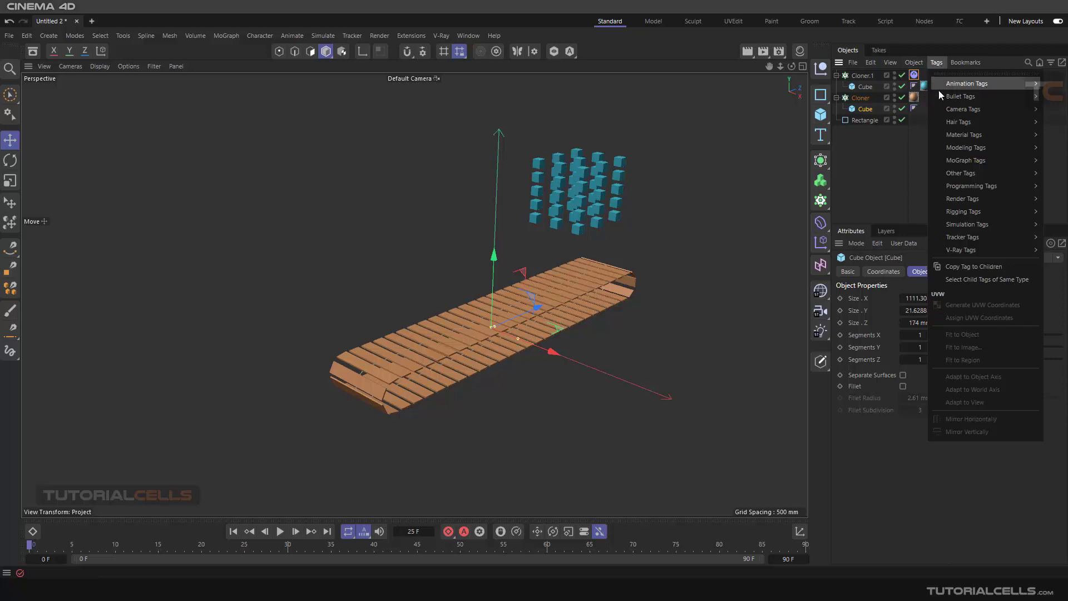
{"action": "mouse_move", "coordinate": [951, 123]}
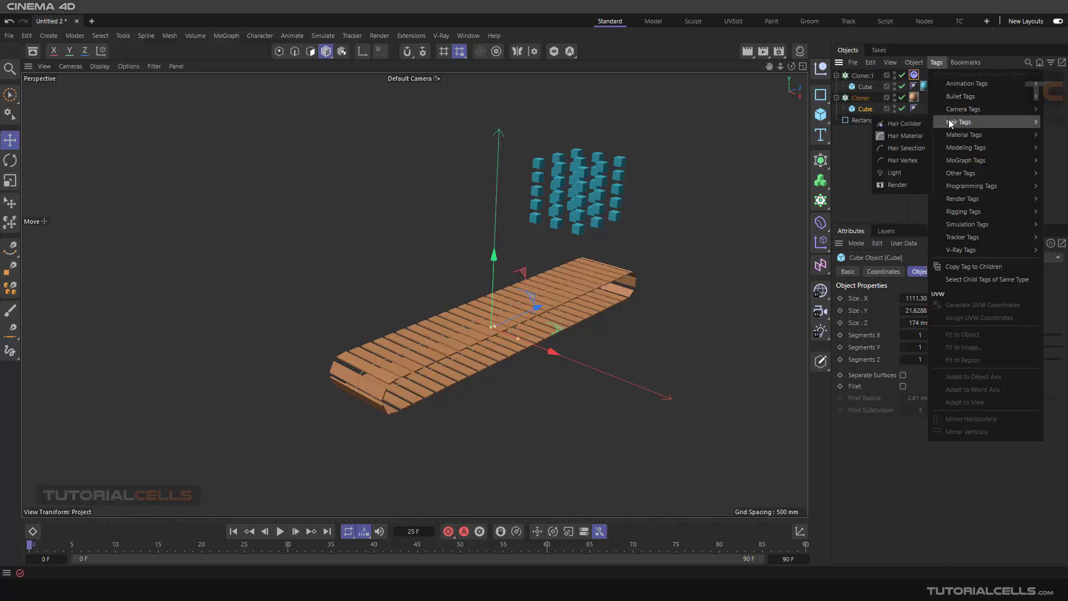
{"action": "left_click", "coordinate": [858, 102]}
{"action": "left_click", "coordinate": [860, 102]}
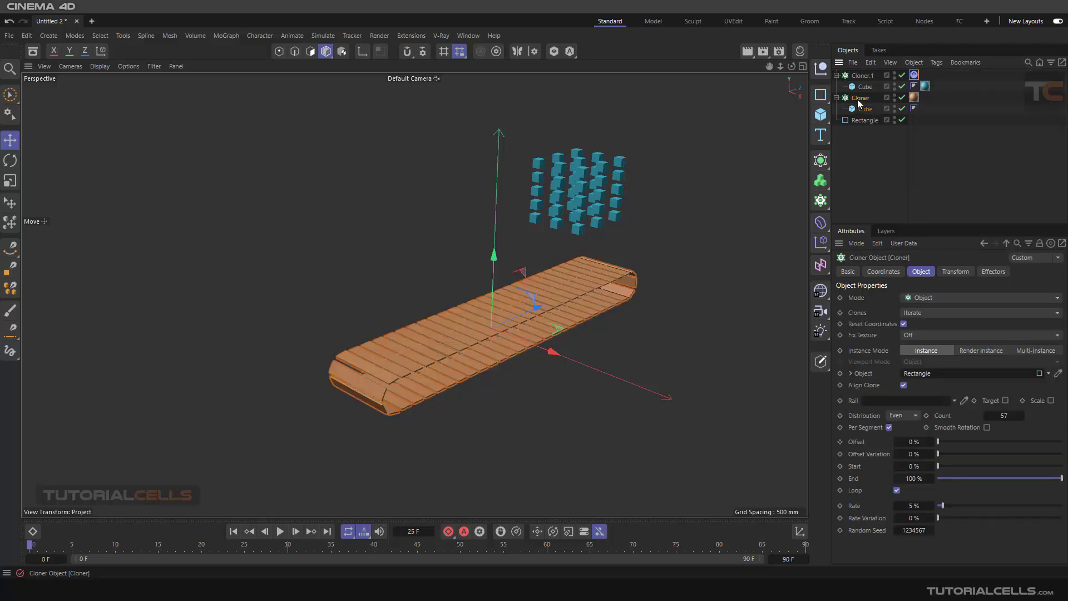
{"action": "left_click", "coordinate": [937, 63]}
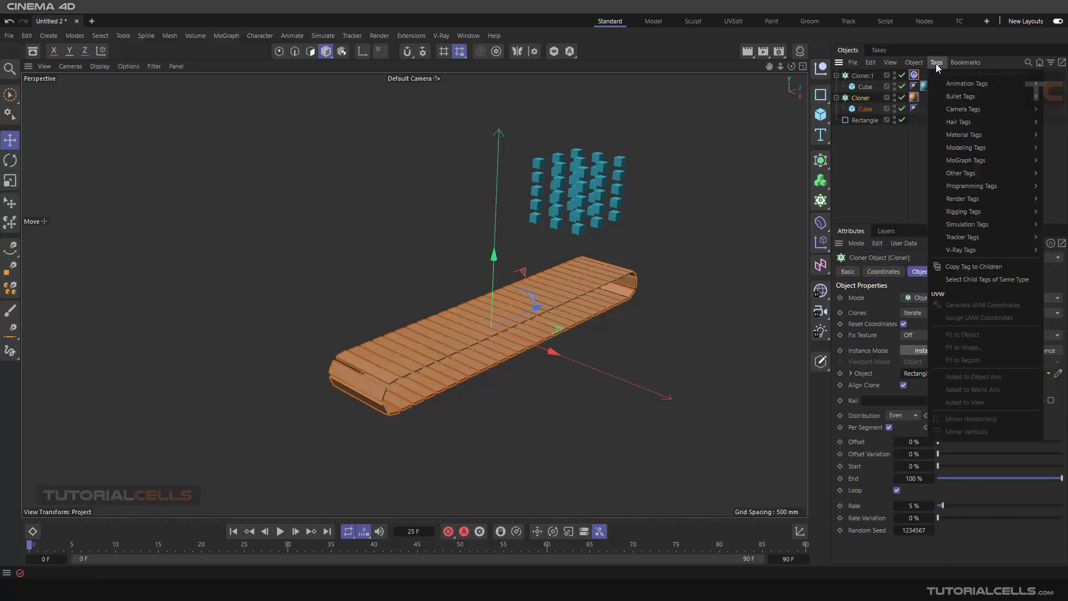
{"action": "mouse_move", "coordinate": [961, 96]}
{"action": "left_click", "coordinate": [906, 102]}
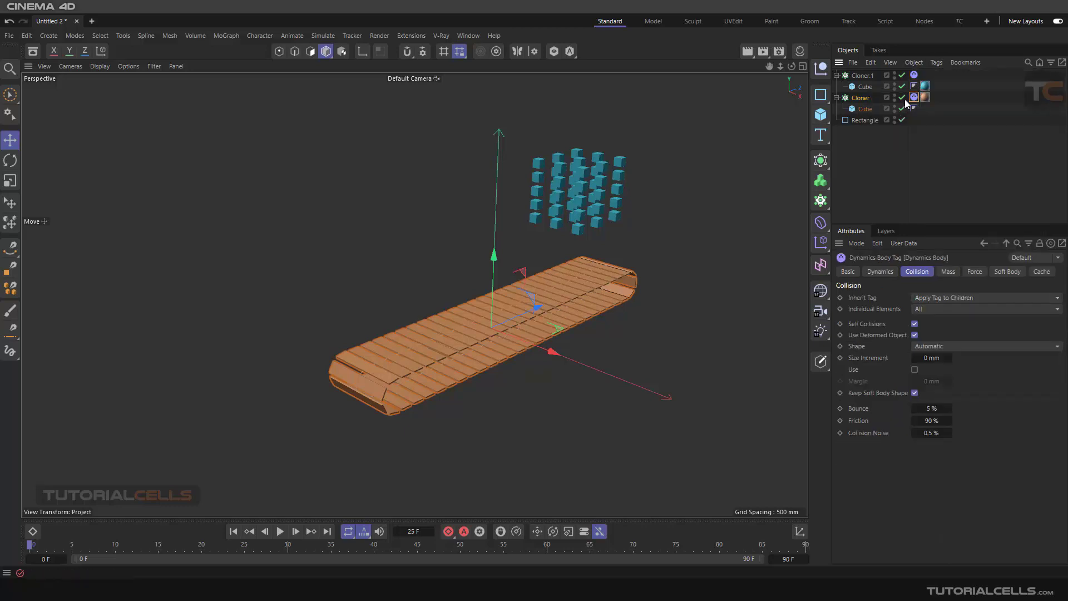
Play the simulation to check how the belt slats behave with their rigid body tag, and return to the first frame
{"action": "left_click", "coordinate": [281, 533]}
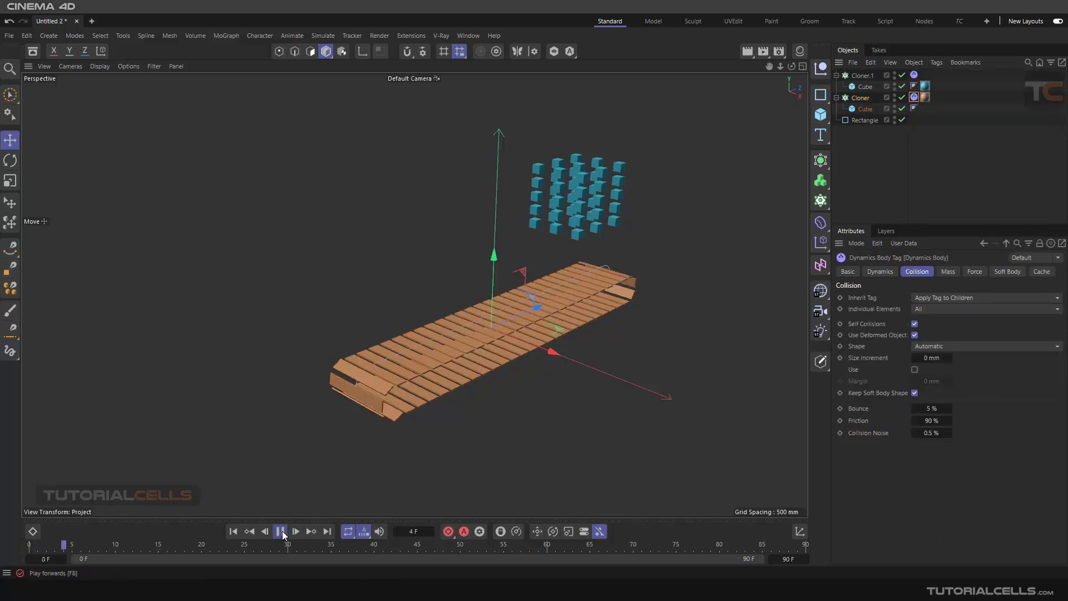
{"action": "left_click", "coordinate": [281, 531]}
{"action": "left_click", "coordinate": [233, 531]}
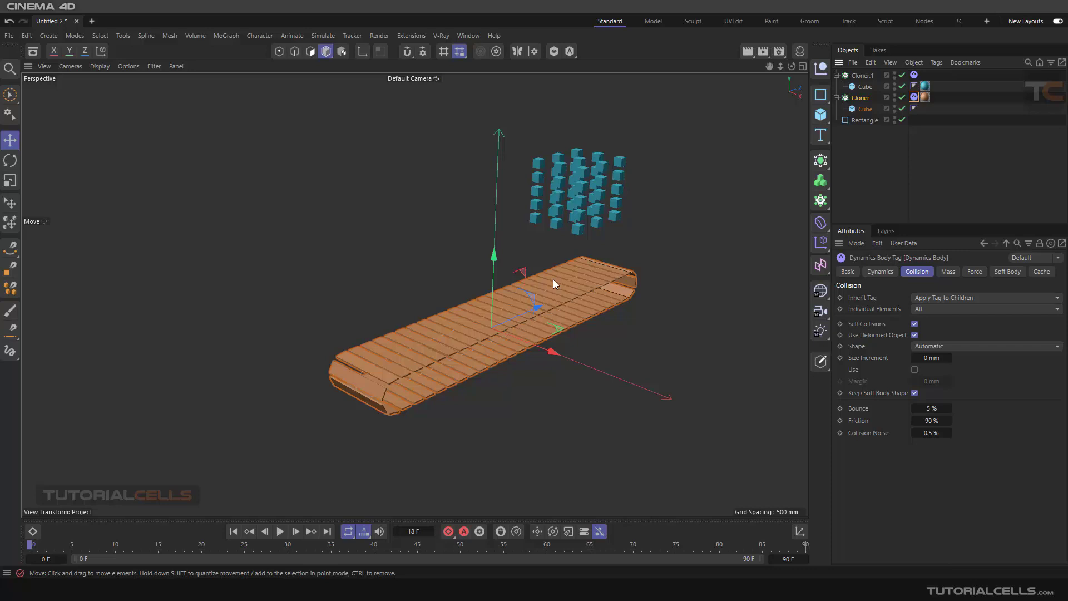
Set Dynamic to Off in the belt Cloner's Dynamics Body tag, test the simulation, and return to the first frame
{"action": "left_click", "coordinate": [884, 273]}
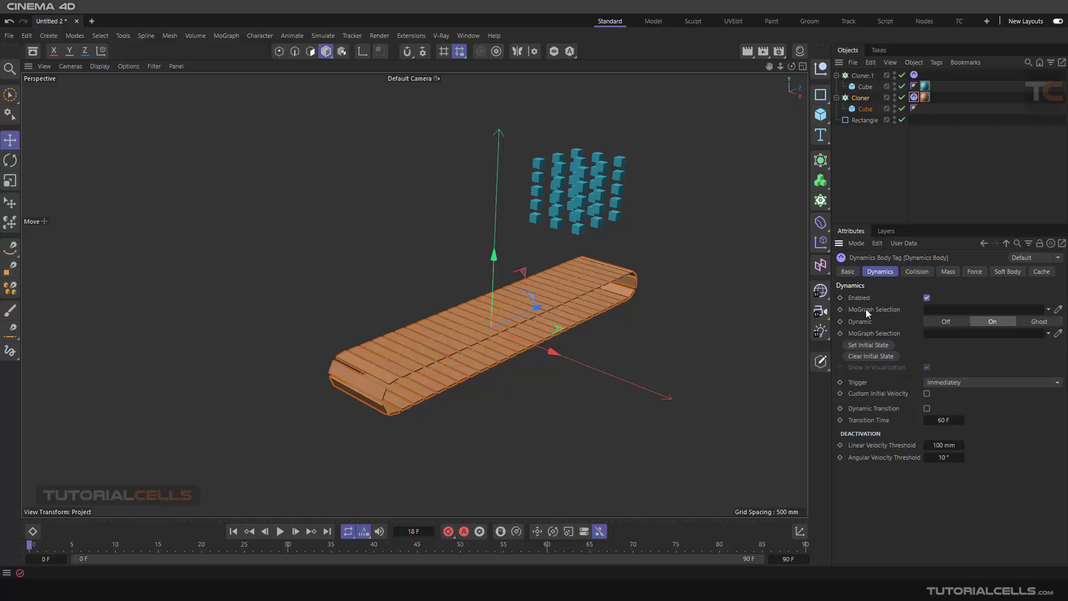
{"action": "left_click", "coordinate": [941, 321]}
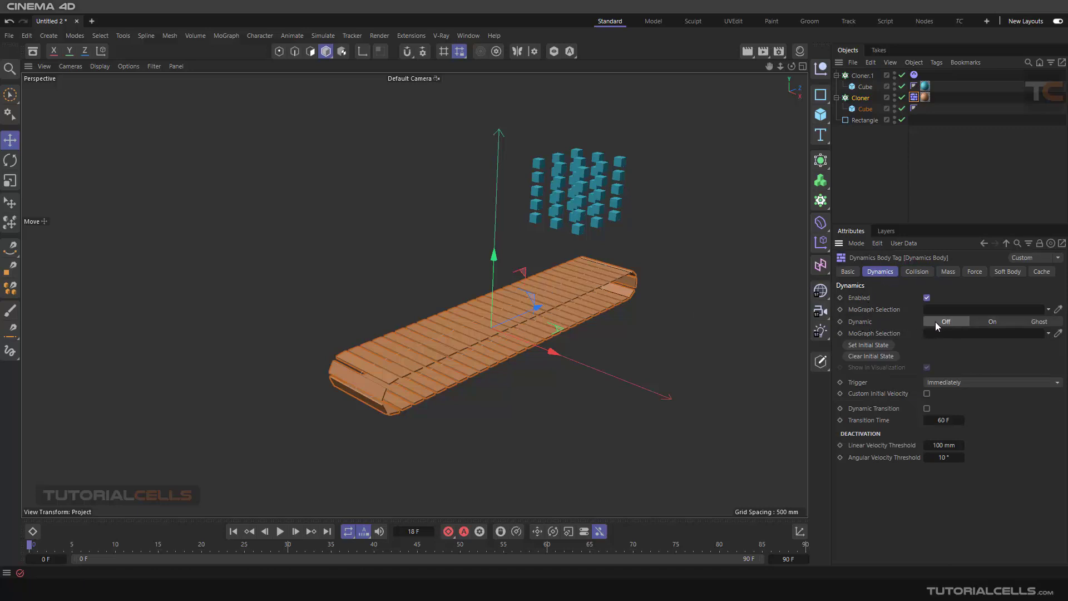
{"action": "left_click", "coordinate": [280, 531]}
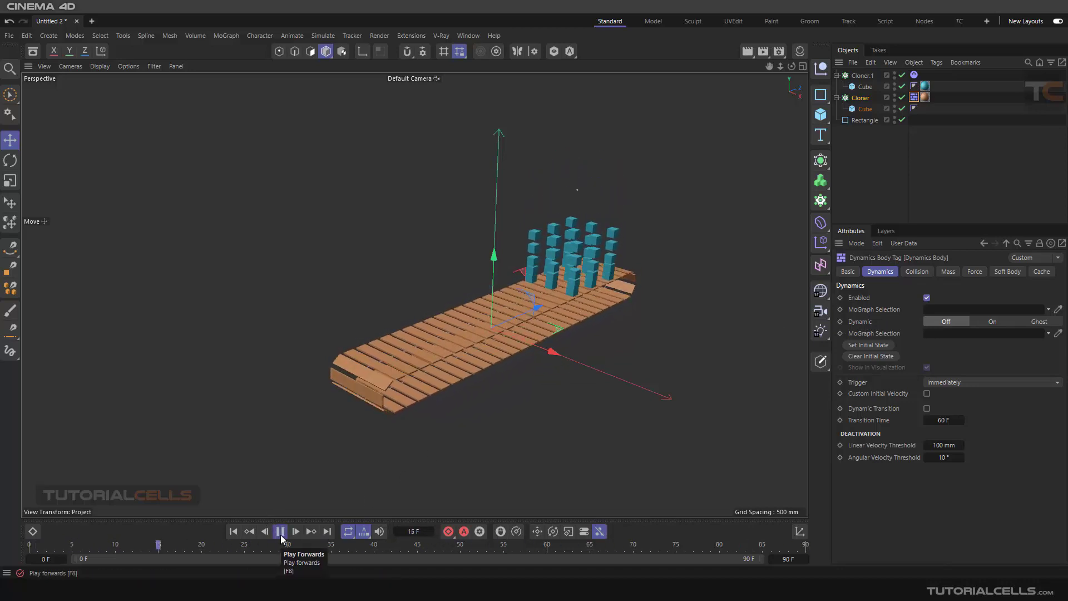
{"action": "left_click", "coordinate": [280, 532]}
{"action": "left_click", "coordinate": [233, 531]}
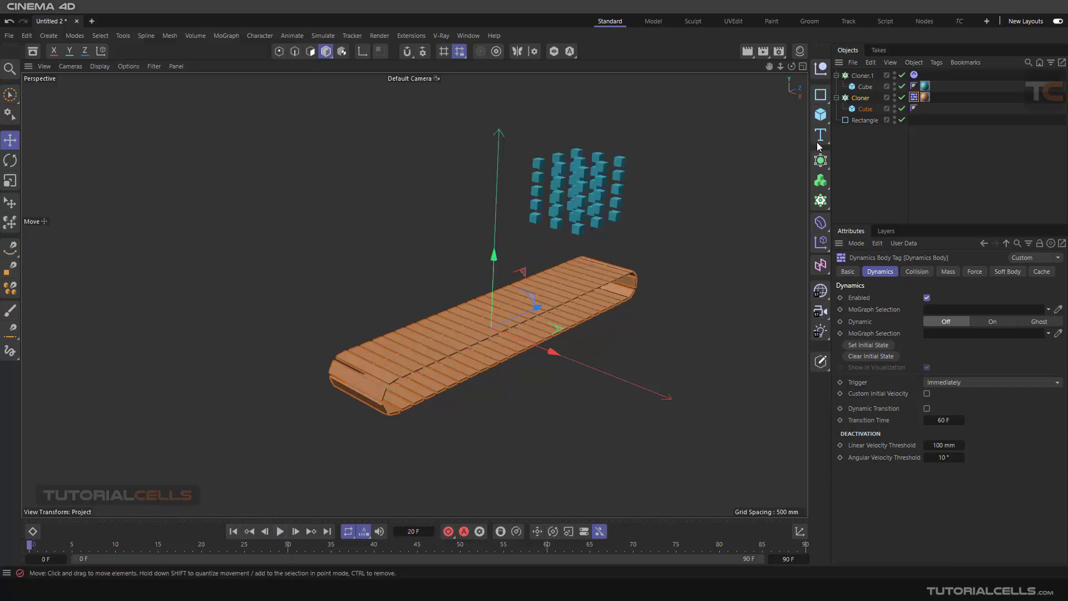
Try a MoGraph Random effector on the belt slats' Cloner, and undo it
{"action": "left_click", "coordinate": [861, 98]}
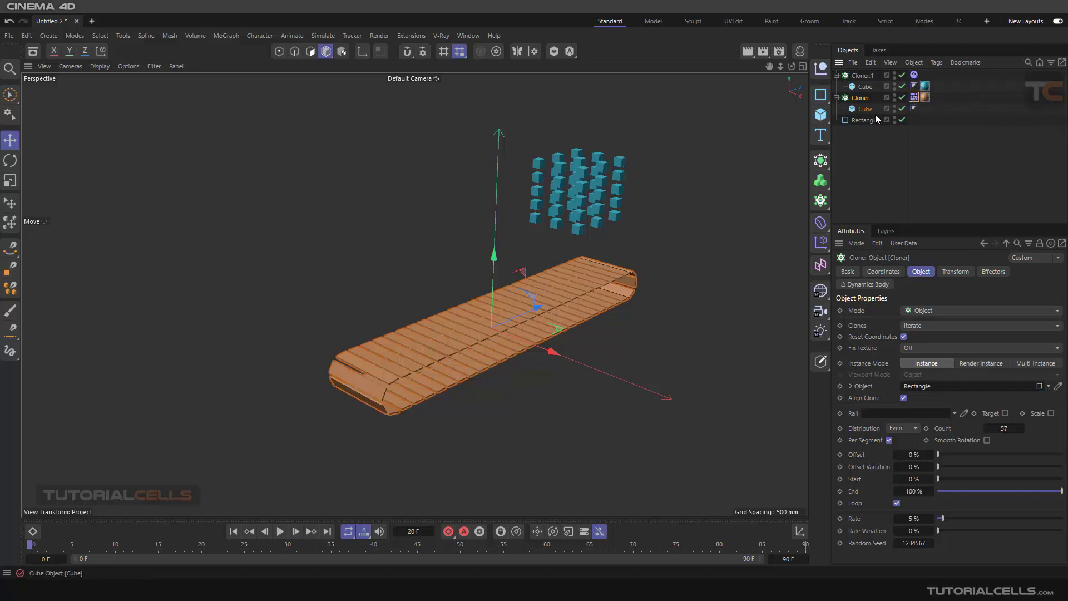
{"action": "left_click", "coordinate": [936, 63]}
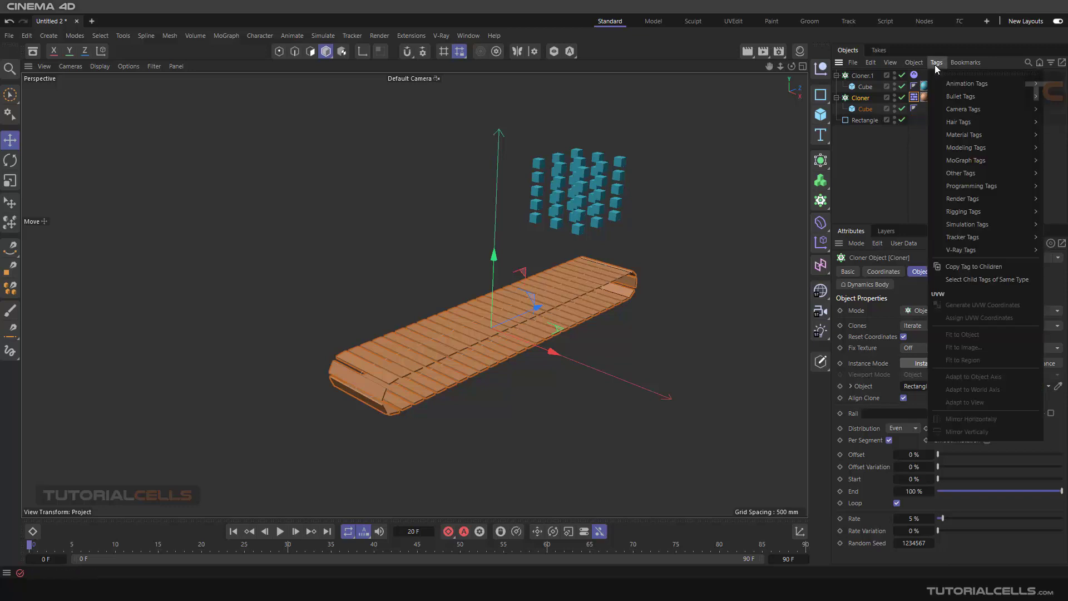
{"action": "left_click", "coordinate": [855, 195]}
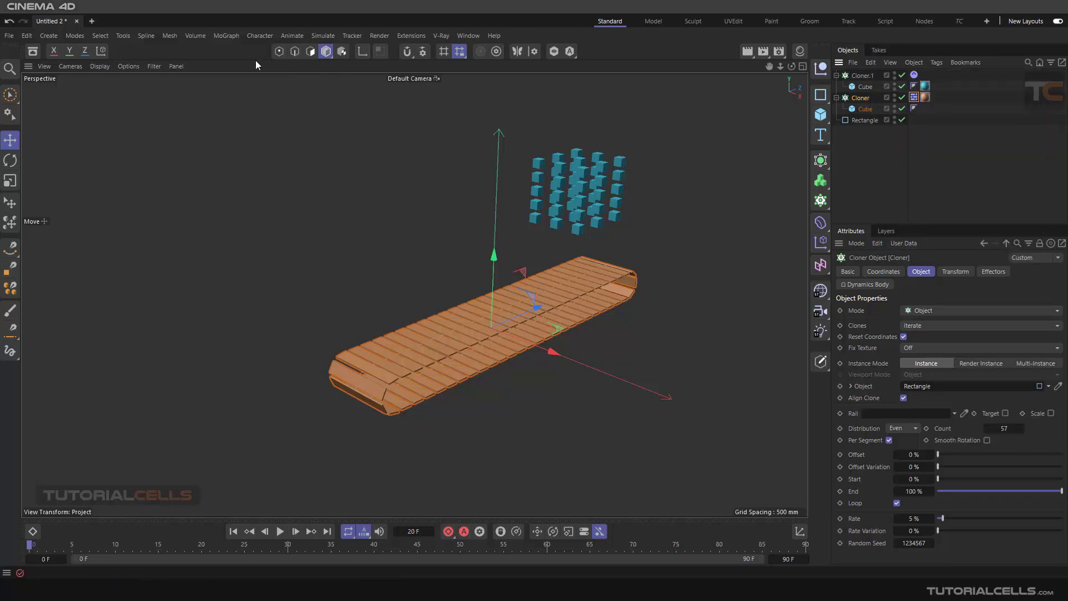
{"action": "left_click", "coordinate": [232, 35]}
{"action": "mouse_move", "coordinate": [240, 57]}
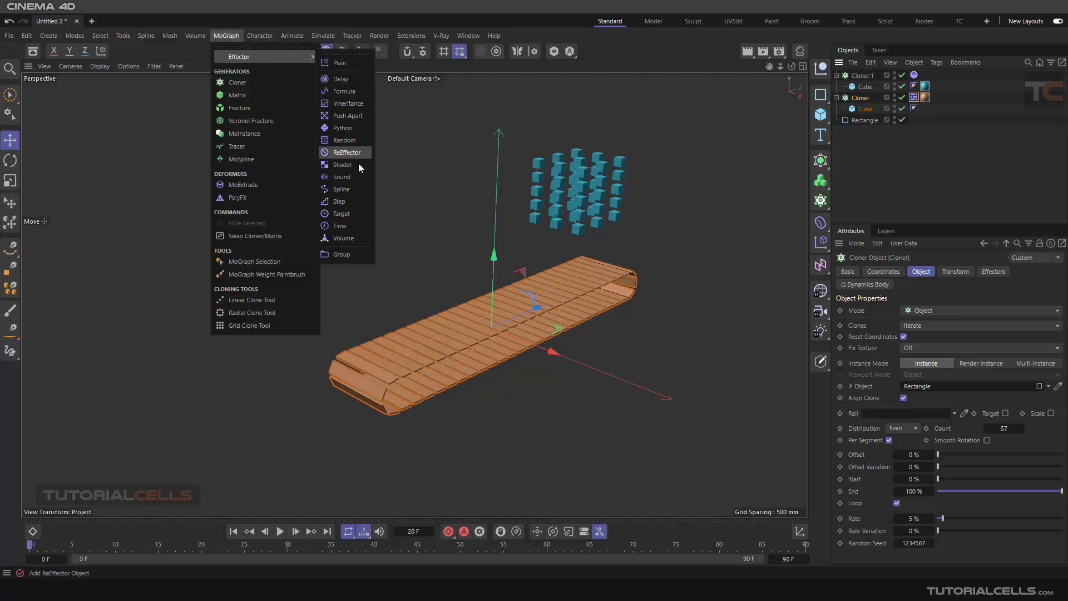
{"action": "left_click", "coordinate": [352, 141]}
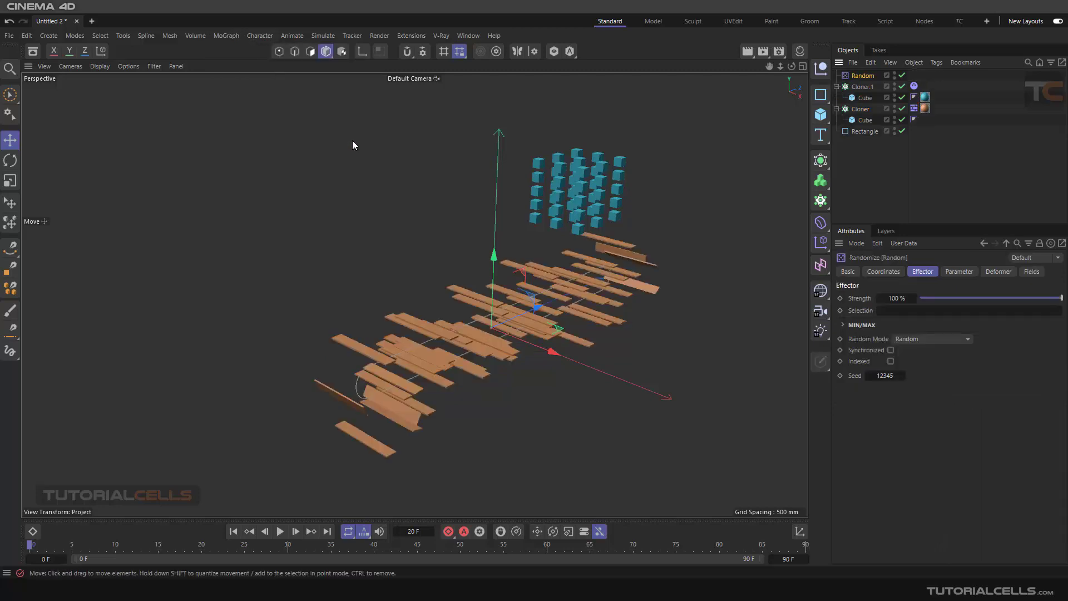
{"action": "key", "text": "ctrl+z"}
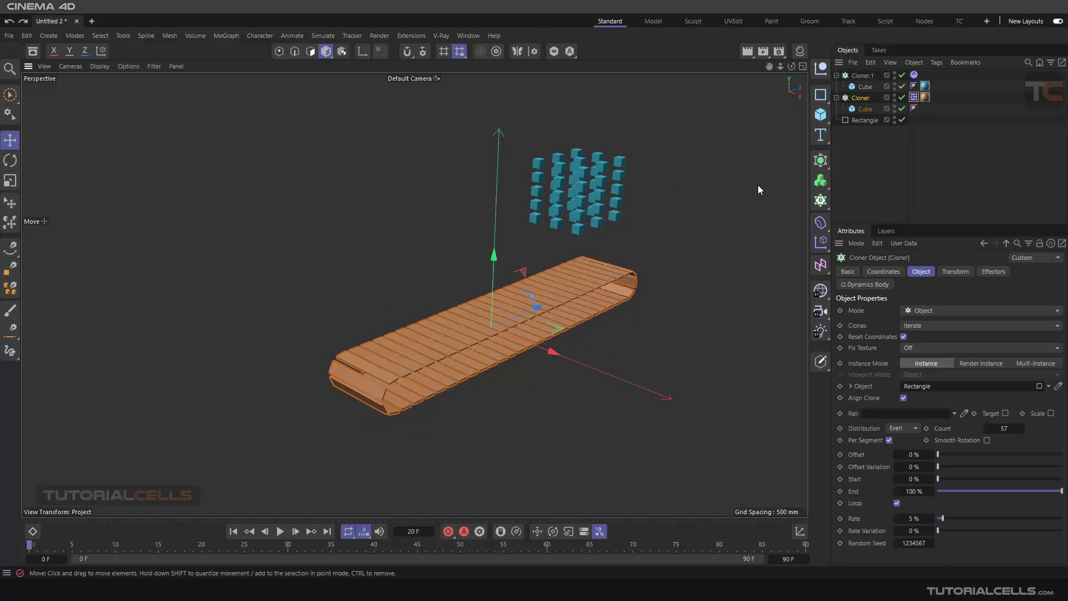
Add a MoGraph Random effector to the cube grid's Cloner to scatter the falling cubes
{"action": "left_click", "coordinate": [866, 77]}
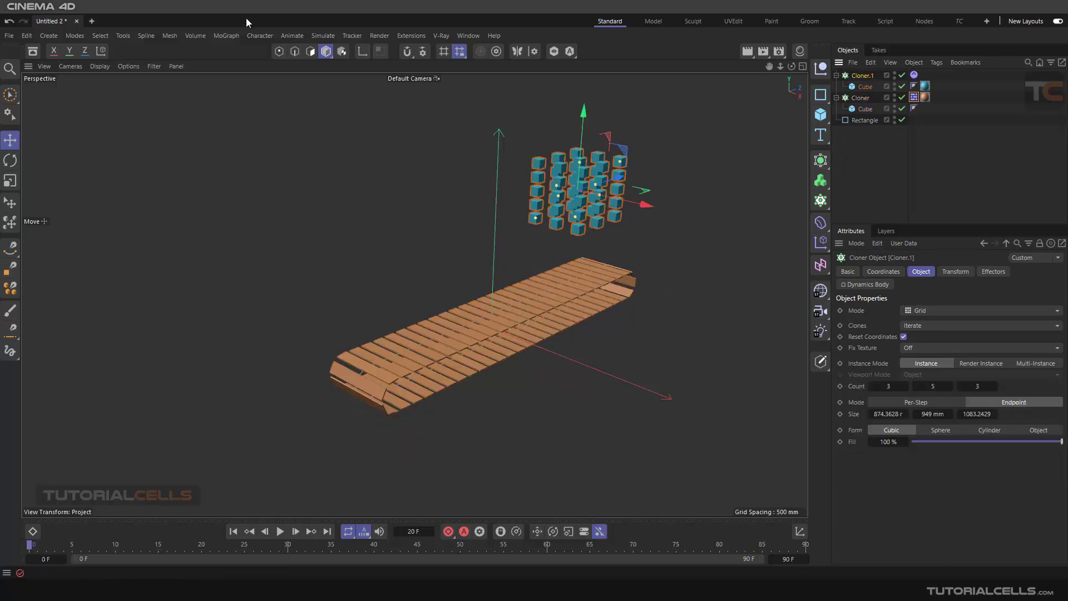
{"action": "left_click", "coordinate": [226, 36]}
{"action": "mouse_move", "coordinate": [266, 58]}
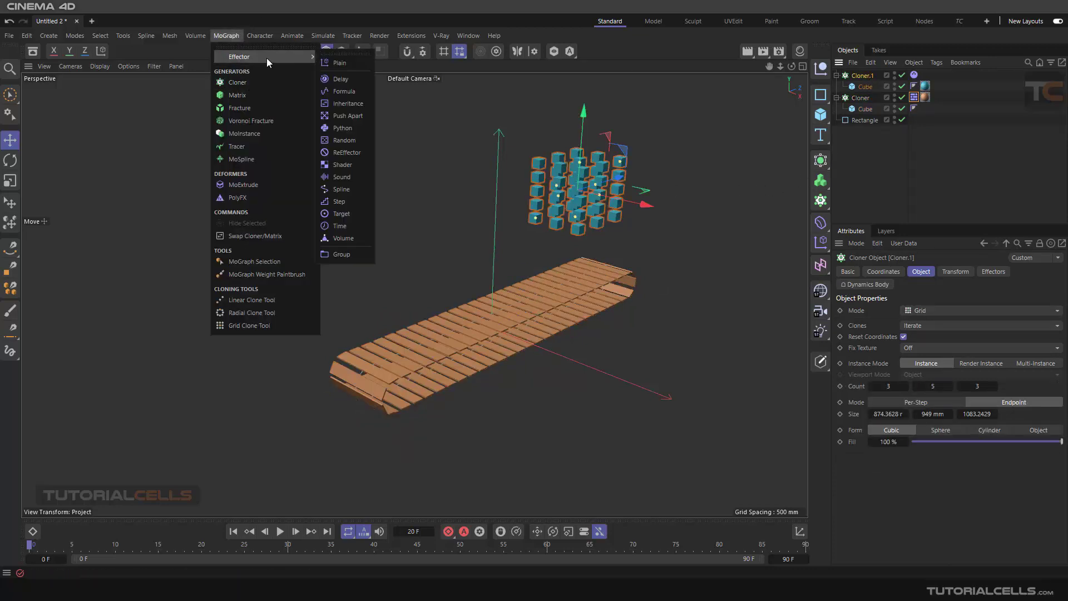
{"action": "left_click", "coordinate": [345, 141]}
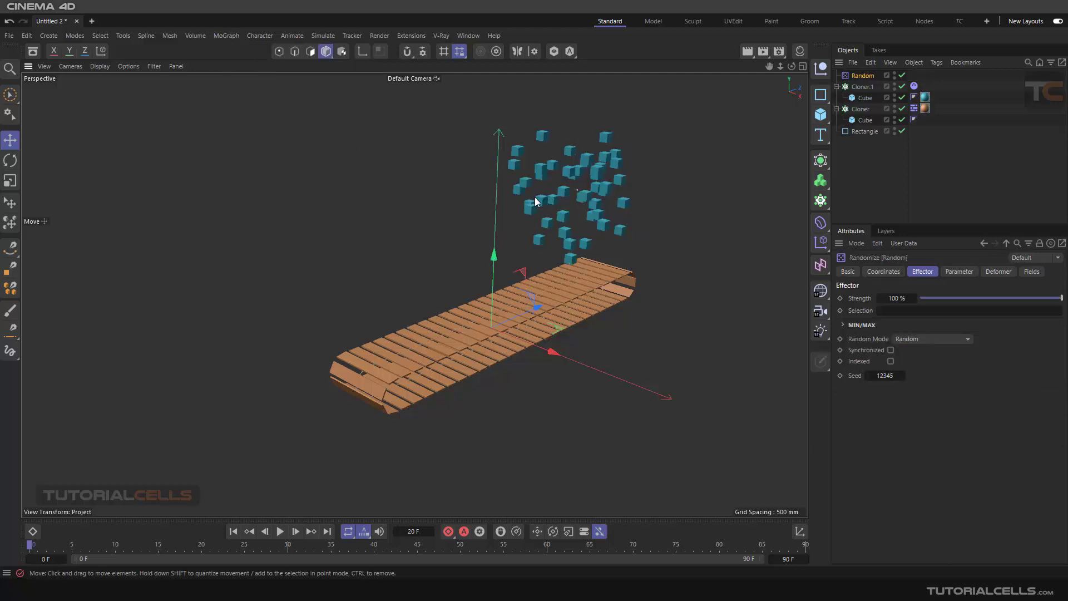
Play the simulation to check how the scattered cubes land on the belt, and return to the first frame
{"action": "mouse_move", "coordinate": [551, 203]}
{"action": "left_mouse_down", "text": "alt"}
{"action": "mouse_move", "coordinate": [508, 187]}
{"action": "mouse_move", "coordinate": [554, 202]}
{"action": "left_mouse_up", "text": "alt"}
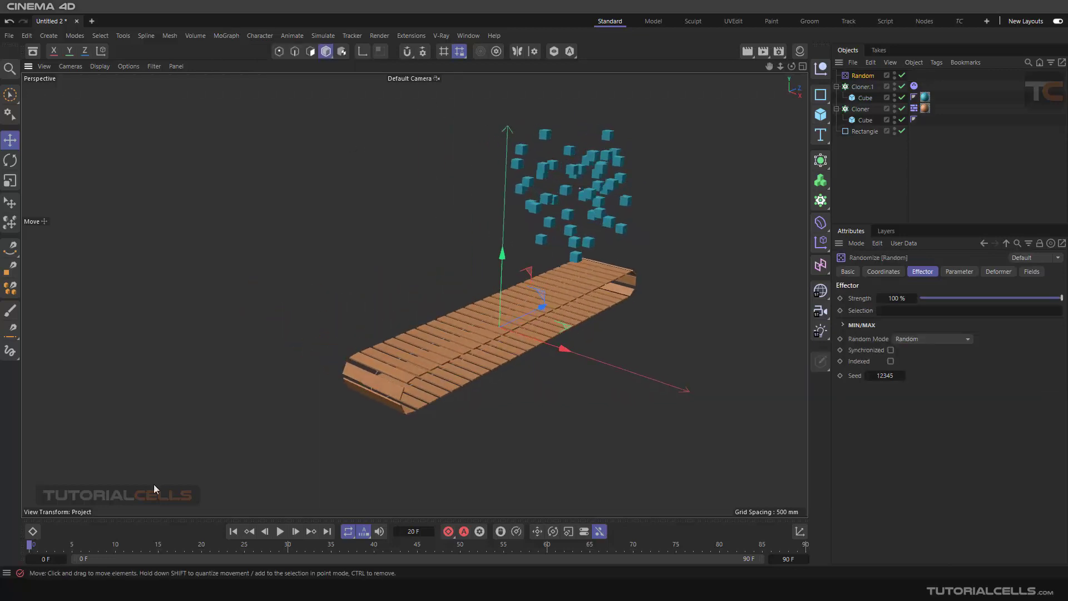
{"action": "left_click", "coordinate": [280, 531]}
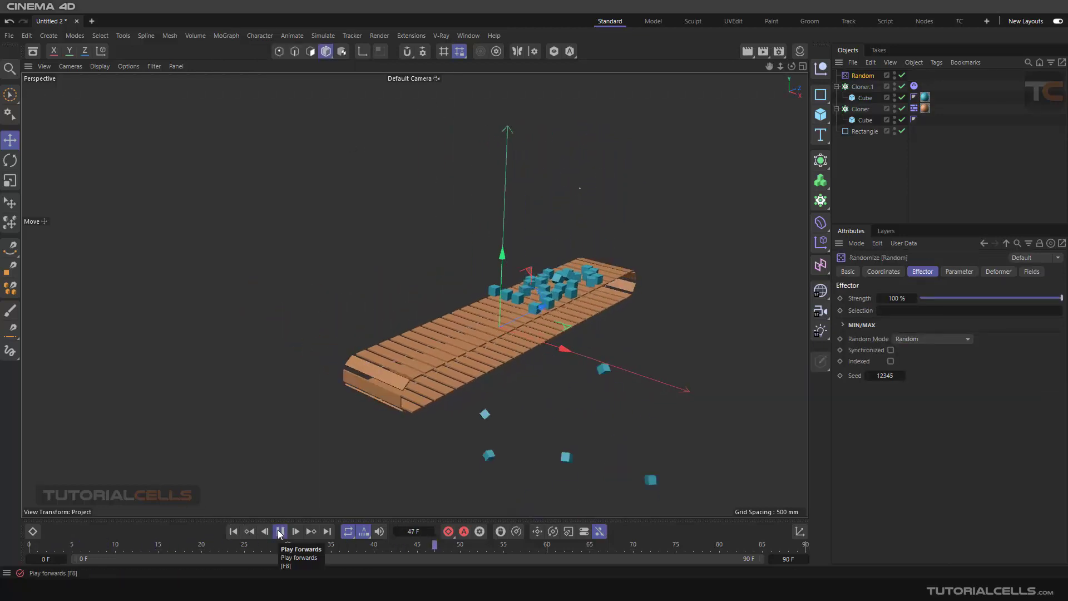
{"action": "left_click", "coordinate": [280, 531]}
{"action": "left_click", "coordinate": [232, 532]}
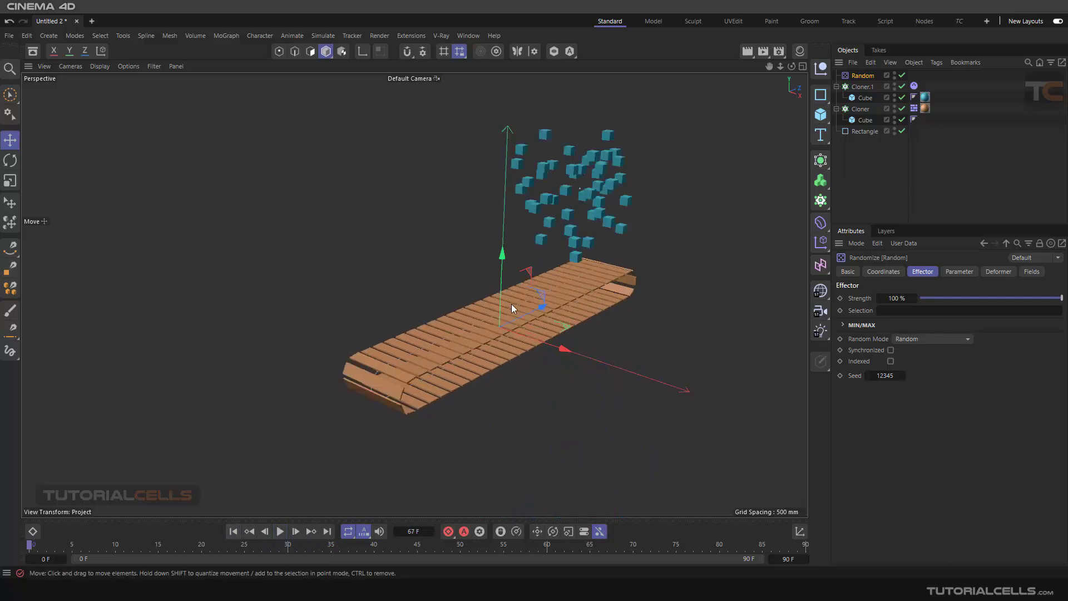
{"action": "left_click_drag", "start_coordinate": [512, 304], "coordinate": [359, 415], "text": "alt"}
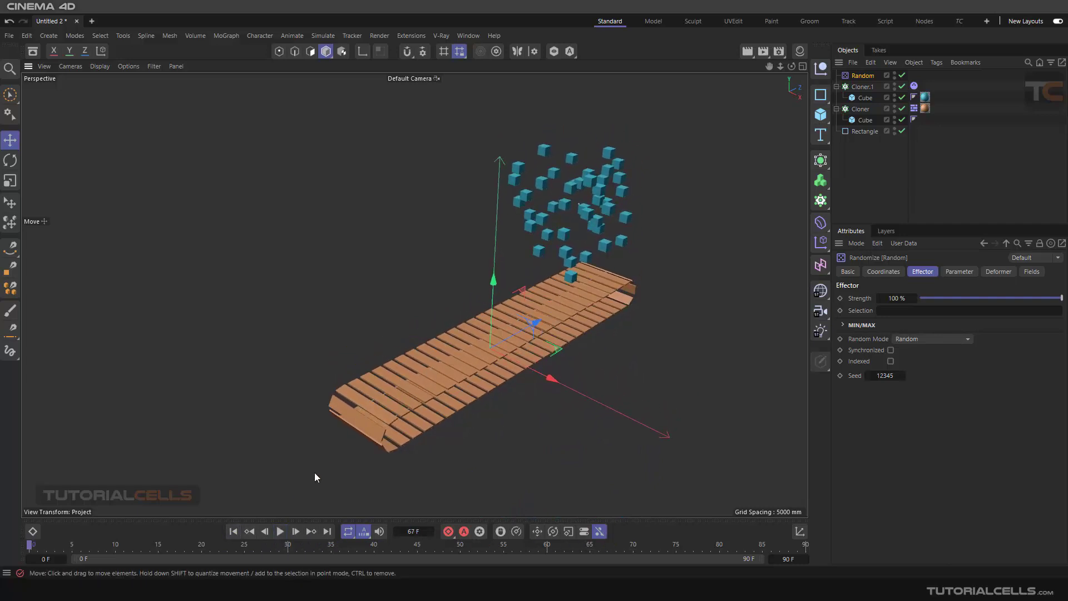